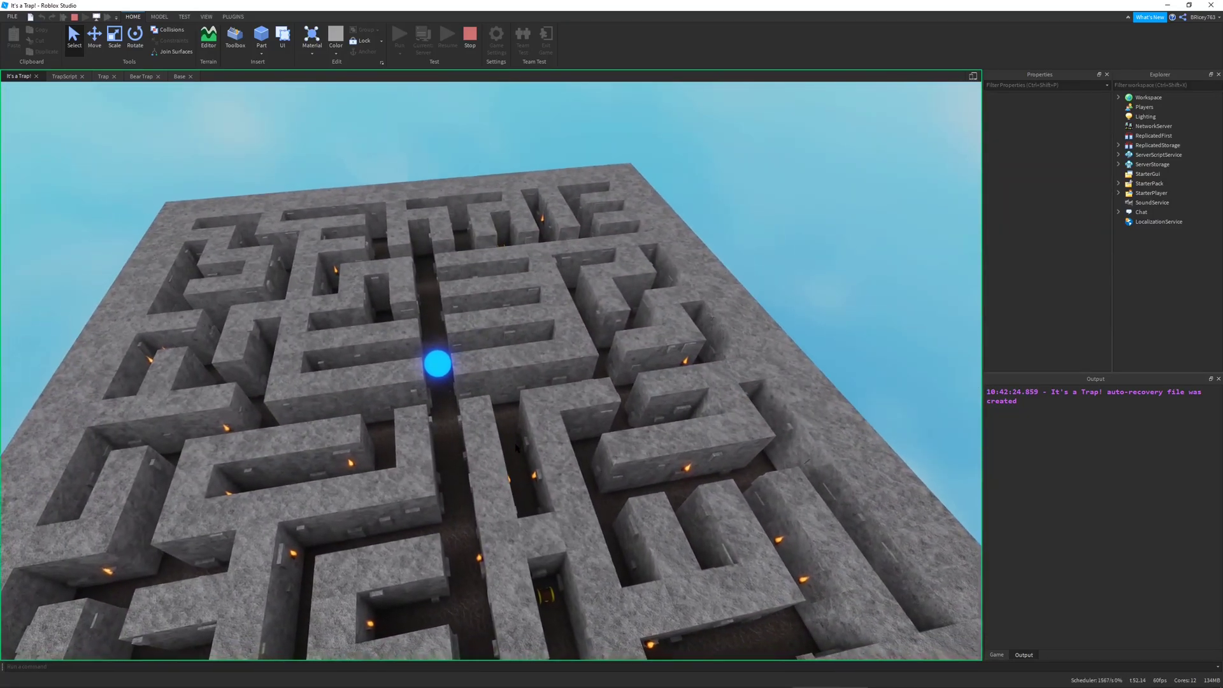
- Orbit, tilt and zoom the view around the maze walls to inspect it
scroll(517, 447, "up", 5)
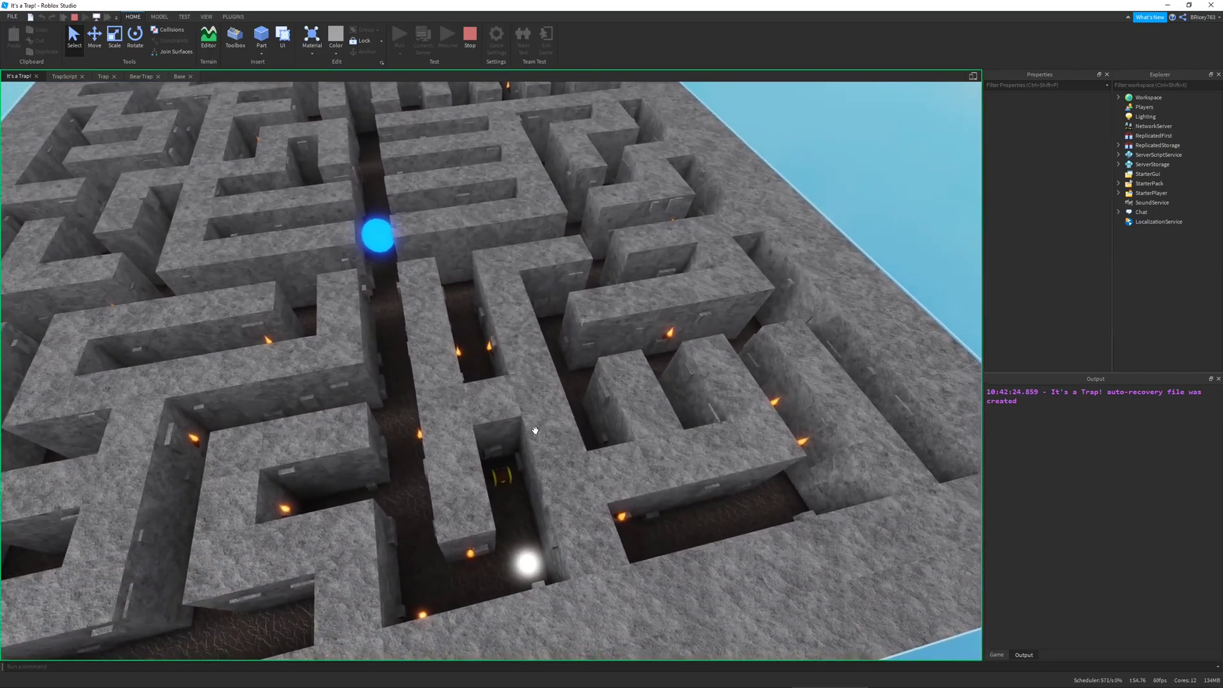
scroll(536, 431, "up", 1)
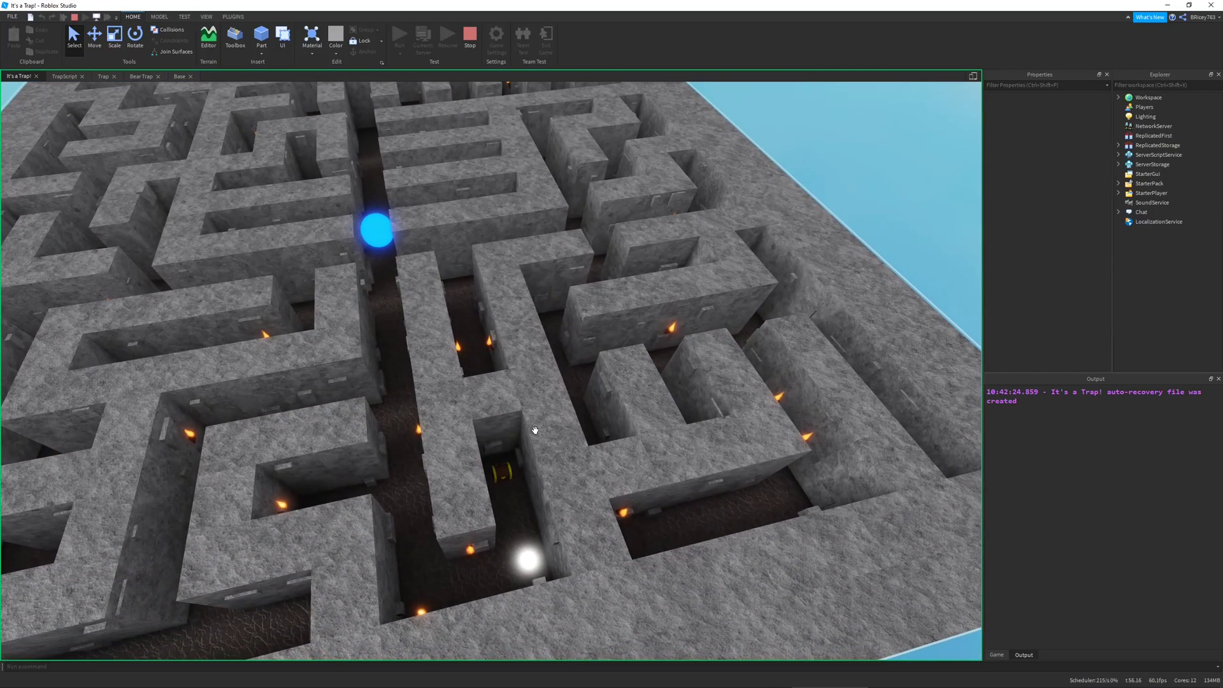
right_click_drag(535, 430, 533, 437)
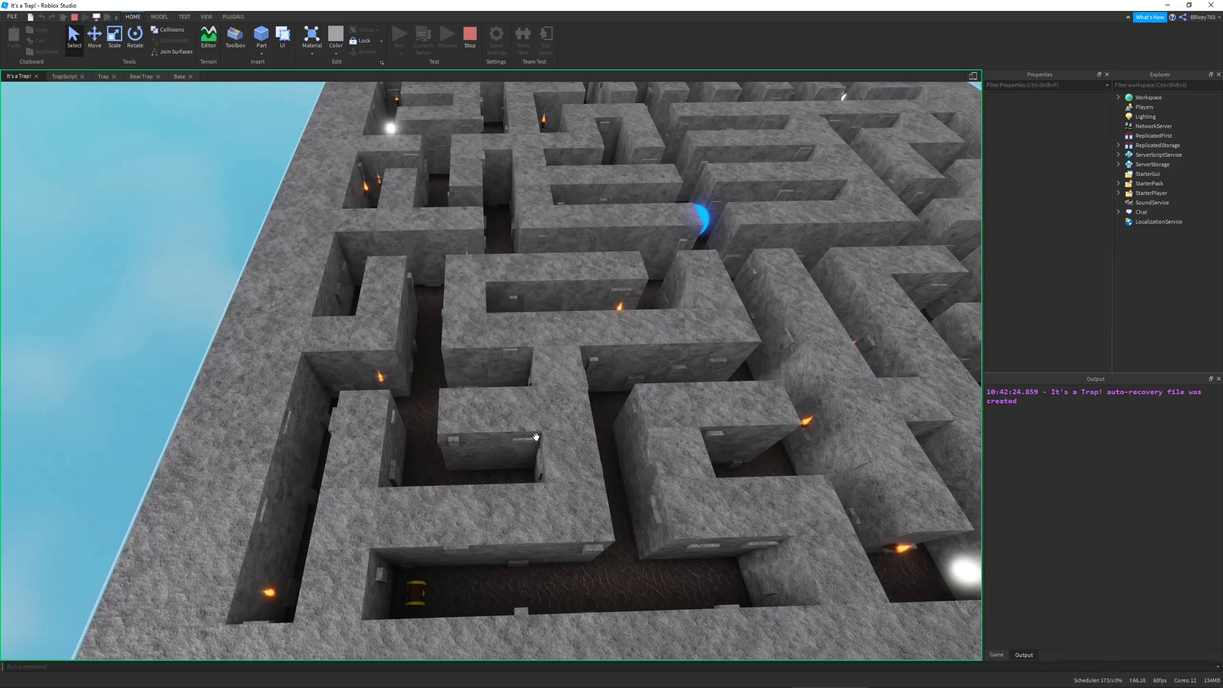
scroll(576, 404, "down", 6)
right_click_drag(576, 404, 576, 403)
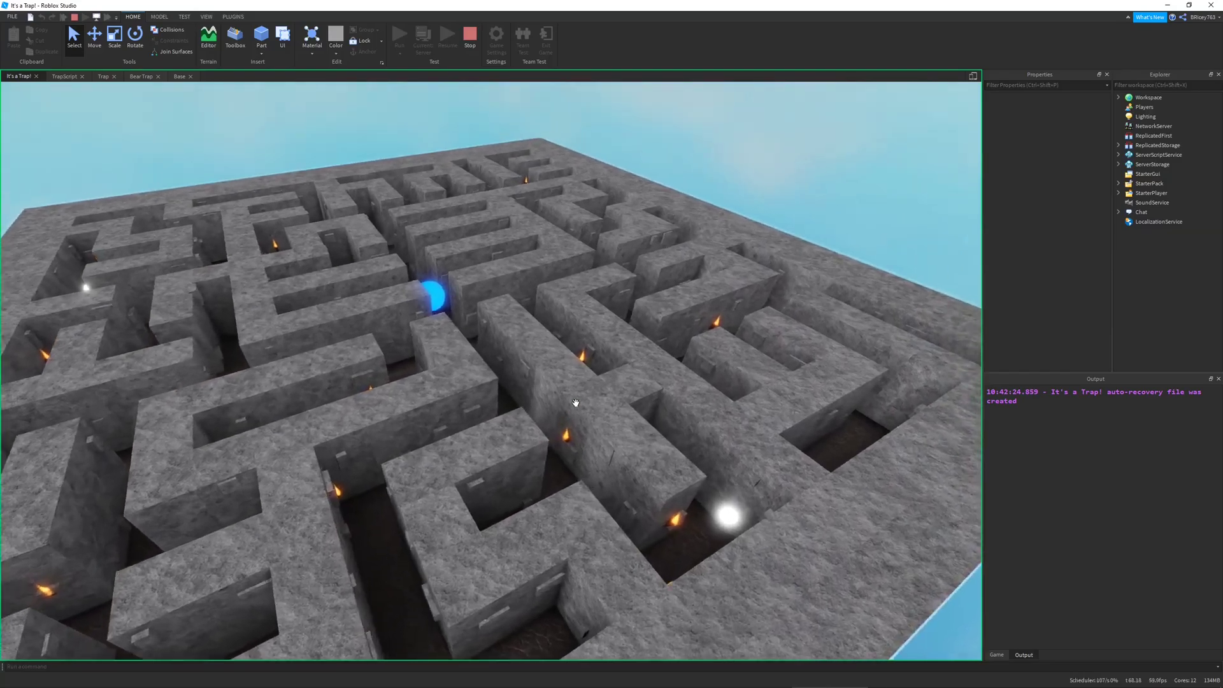
scroll(575, 402, "up", 6)
scroll(576, 403, "up", 8)
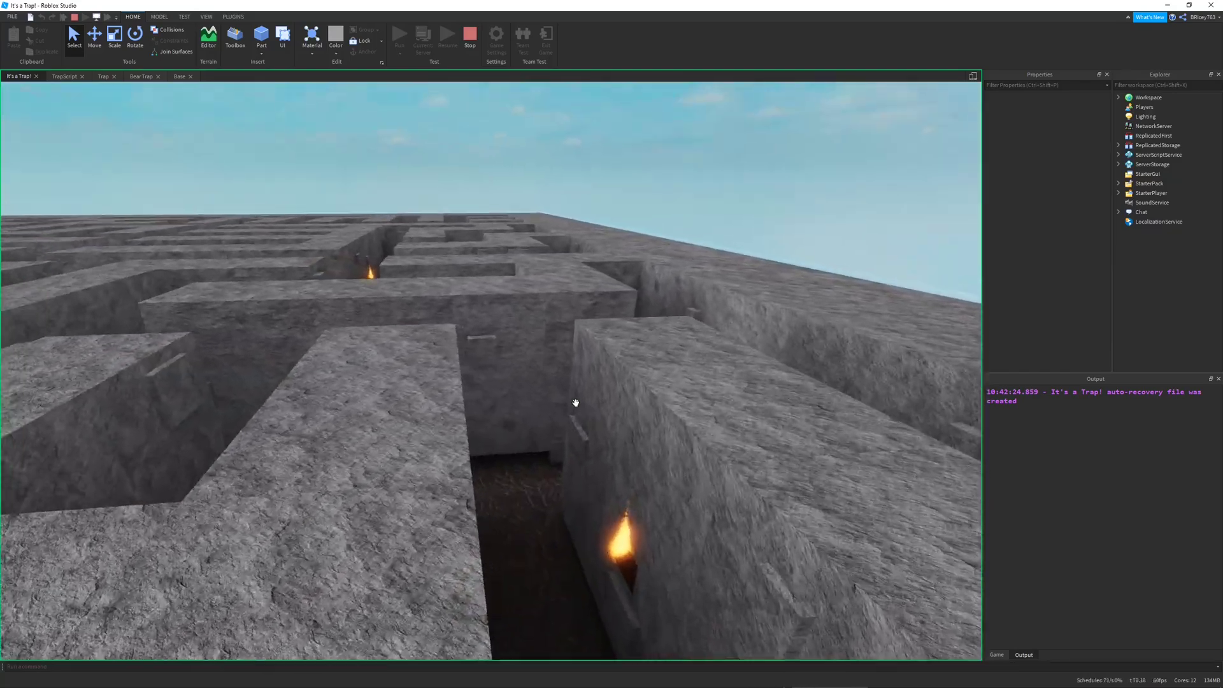
scroll(576, 403, "up", 6)
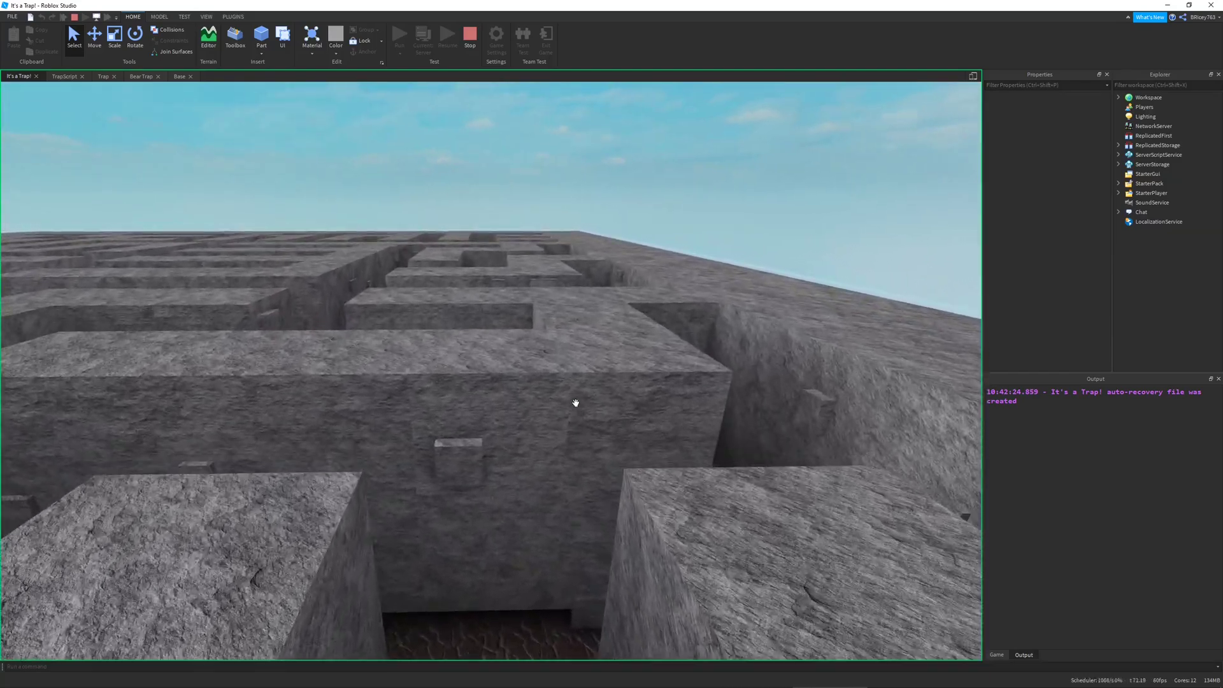
scroll(576, 402, "up", 5)
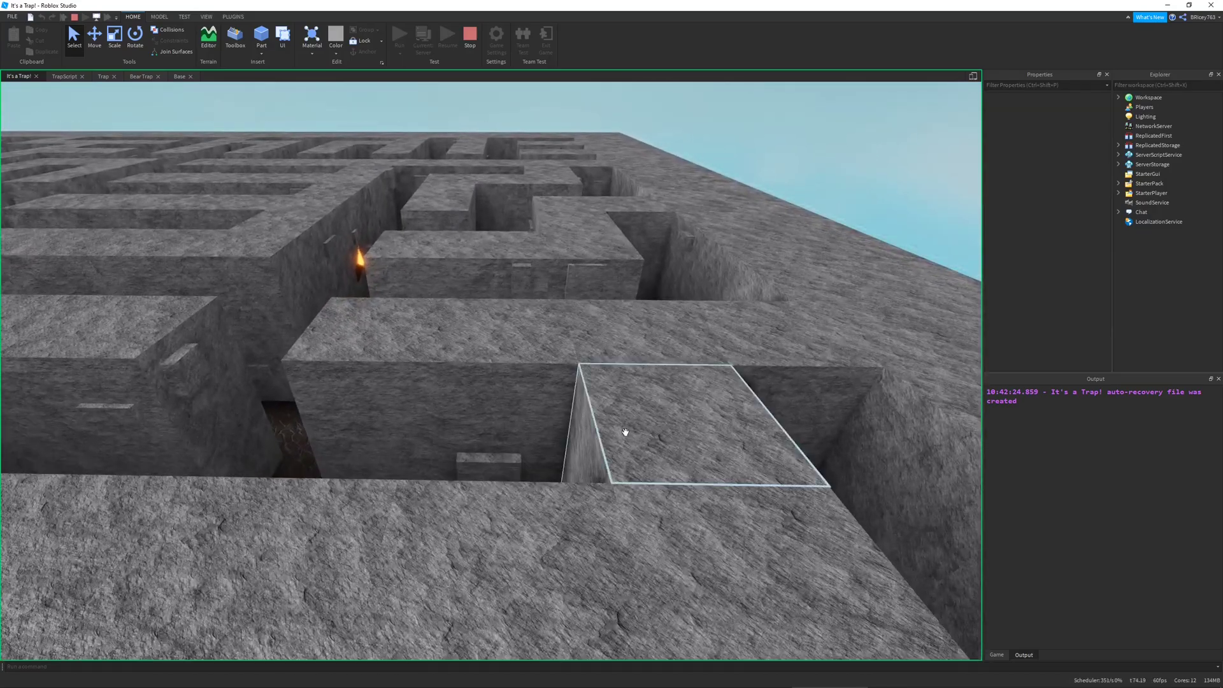
right_click_drag(581, 312, 581, 312)
scroll(581, 312, "up", 10)
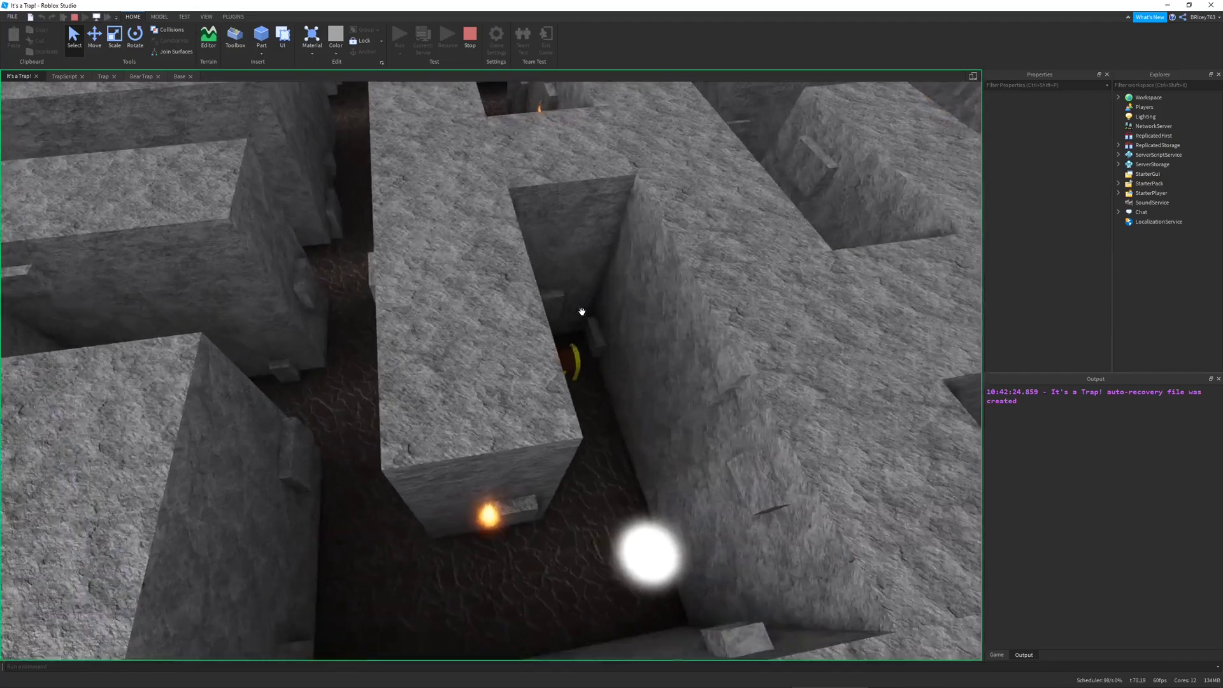
scroll(582, 312, "down", 10)
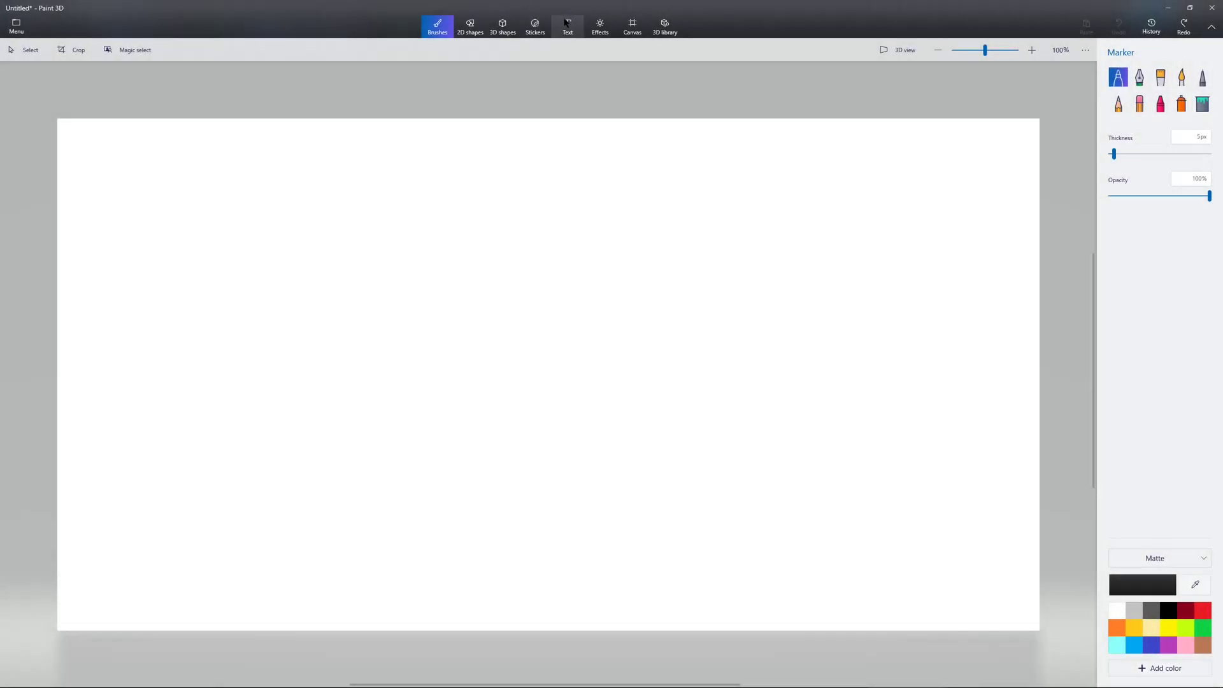
- Add the title 'Its a Trap!' as Segoe UI 48 text at the canvas top-left
left_click(567, 27)
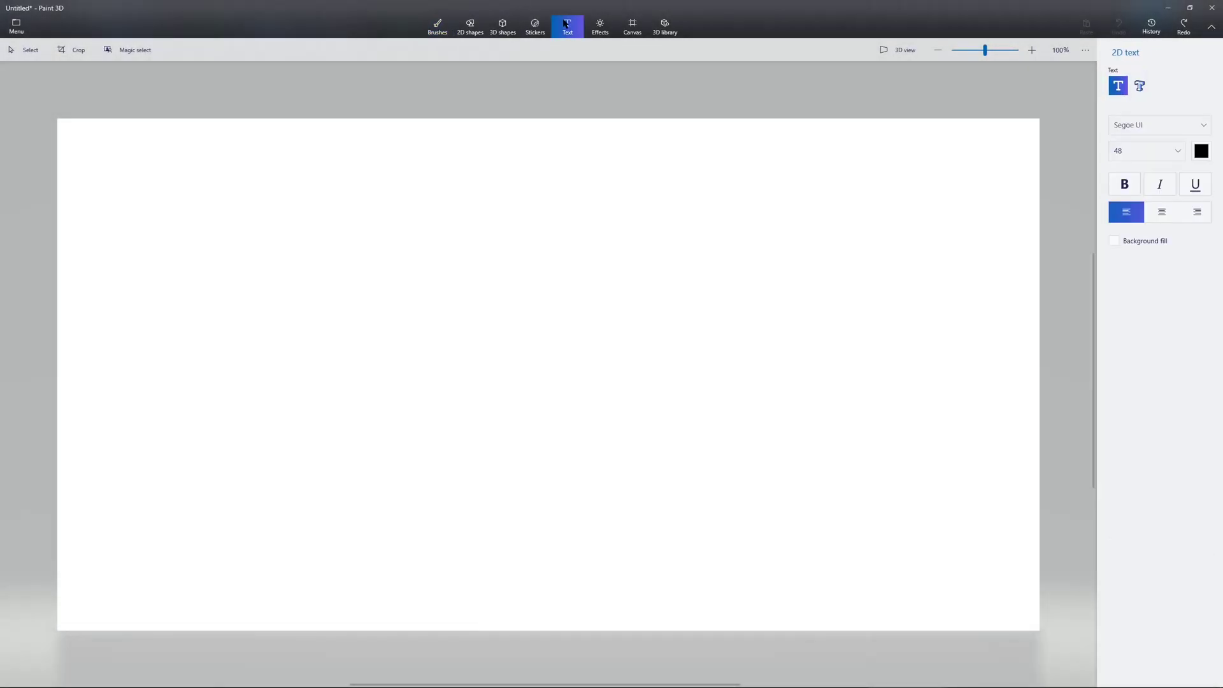
left_click(74, 148)
type("Its a Trap!")
left_click(518, 196)
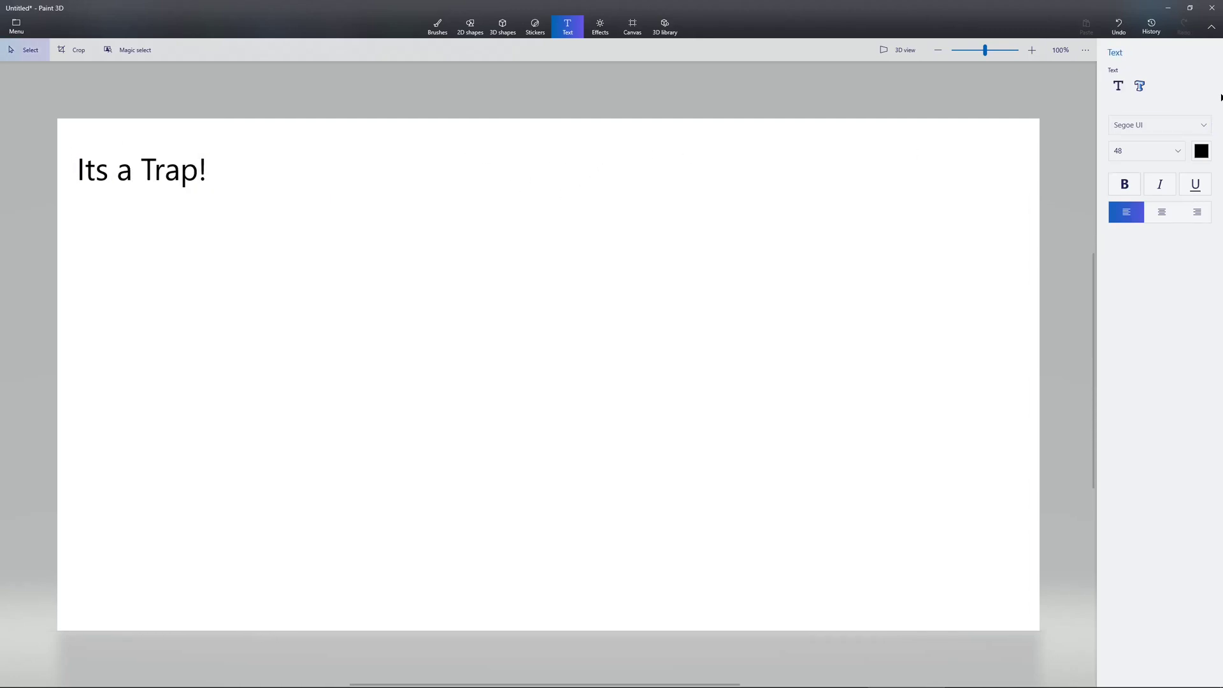
left_click(438, 26)
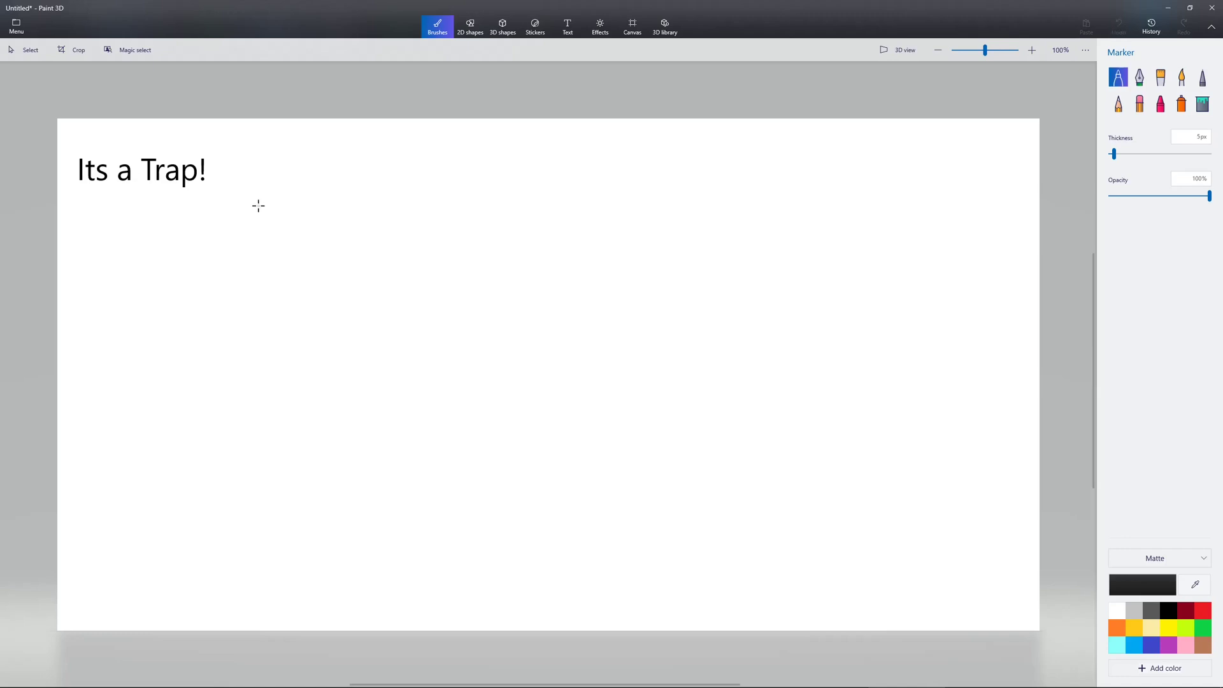
- Draw a square outline below the title and mark four dots inside it
mouse_move(258, 205)
left_mouse_down()
mouse_move(266, 394)
mouse_move(442, 405)
mouse_move(422, 215)
mouse_move(256, 202)
left_mouse_up()
left_click(280, 367)
left_click(399, 381)
left_click(398, 287)
left_click(271, 232)
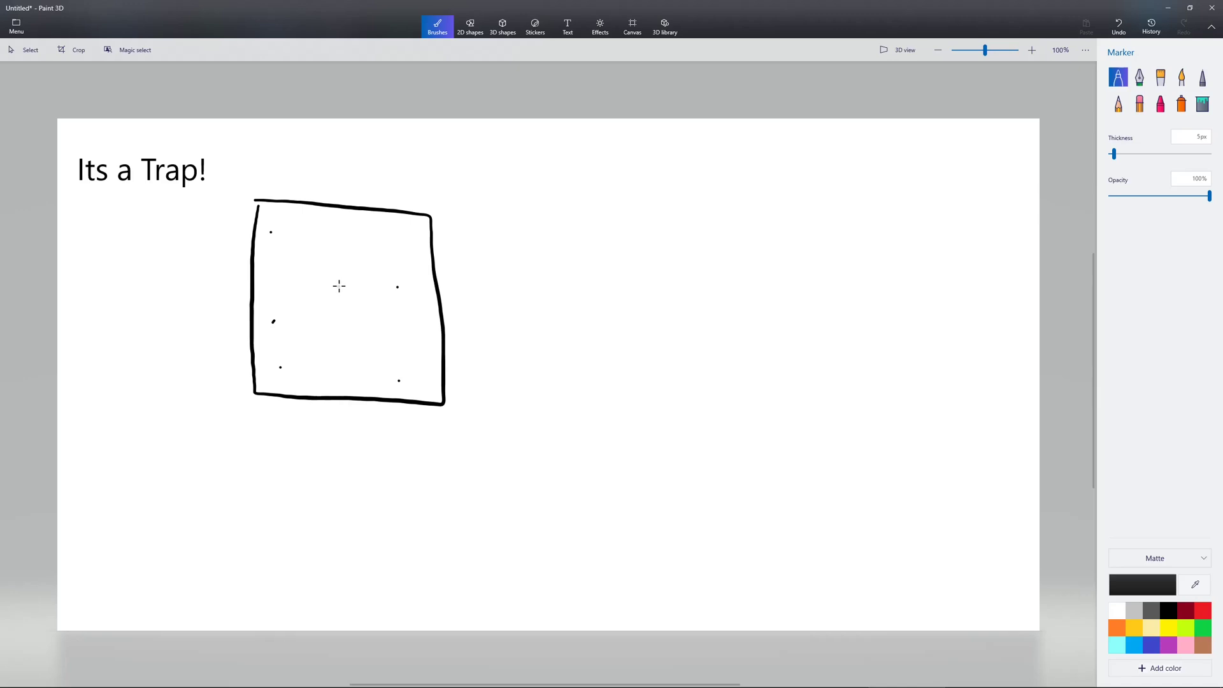
- Scribble a centre mark and sketch two small chest shapes with a short mark beside one
mouse_move(340, 285)
left_mouse_down()
mouse_move(334, 301)
mouse_move(347, 286)
left_mouse_up()
mouse_move(350, 356)
left_mouse_down()
mouse_move(348, 371)
mouse_move(364, 361)
mouse_move(350, 357)
left_mouse_up()
mouse_move(354, 236)
left_mouse_down()
mouse_move(353, 250)
mouse_move(364, 237)
mouse_move(284, 262)
mouse_move(297, 249)
mouse_move(286, 247)
left_mouse_up()
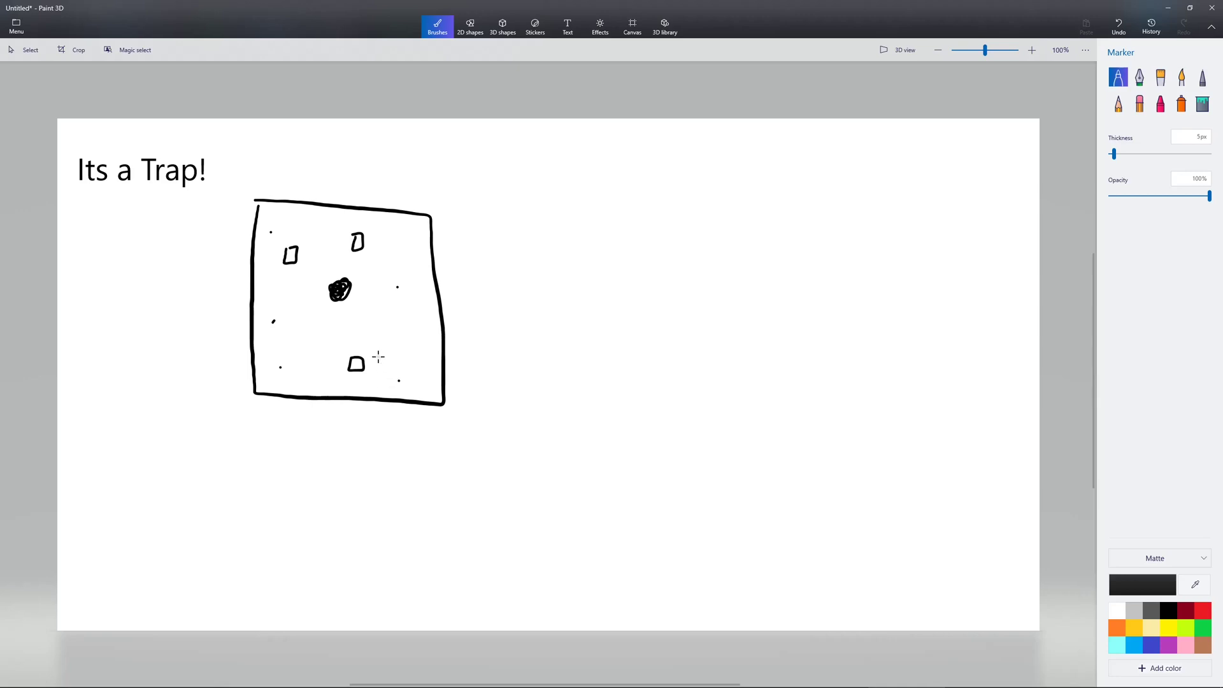
left_click_drag(373, 357, 371, 370)
- Darken the centre scribble, underline 'Its a Trap!' and add a zigzag line beneath the square
left_click_drag(336, 292, 352, 303)
left_click_drag(79, 194, 185, 199)
left_click_drag(253, 413, 445, 423)
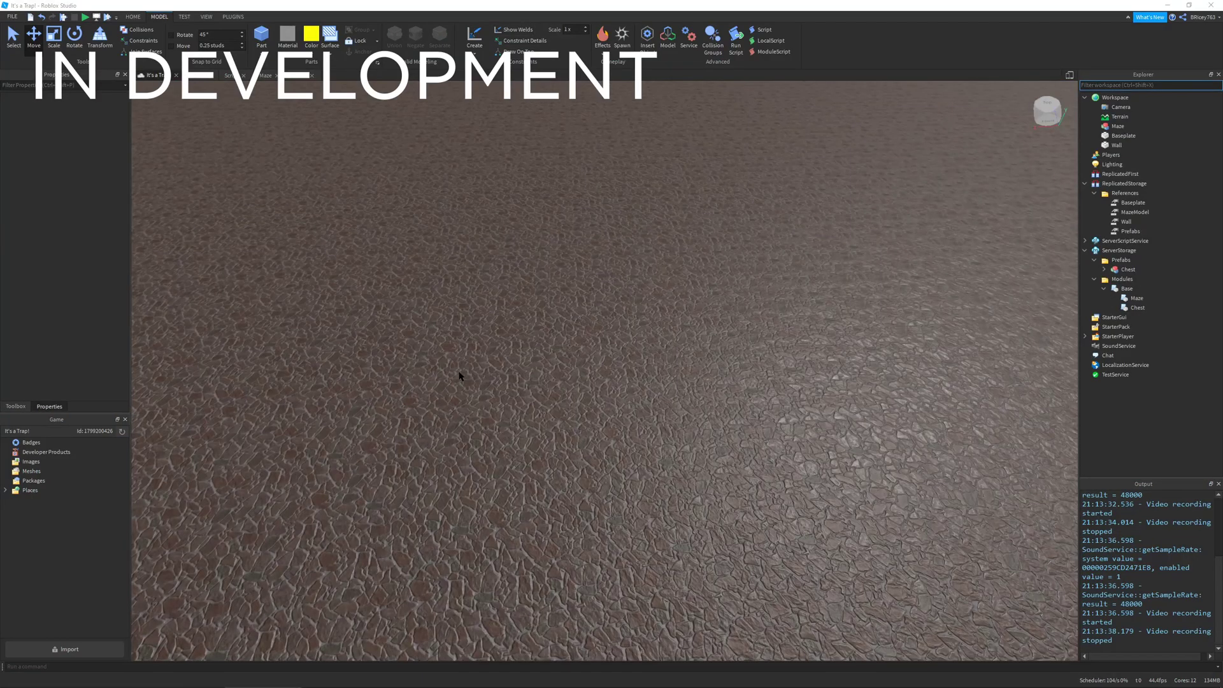
- Review the Chest script's CreatePrefab and ToggleOpen functions, then start a play test
key("w")
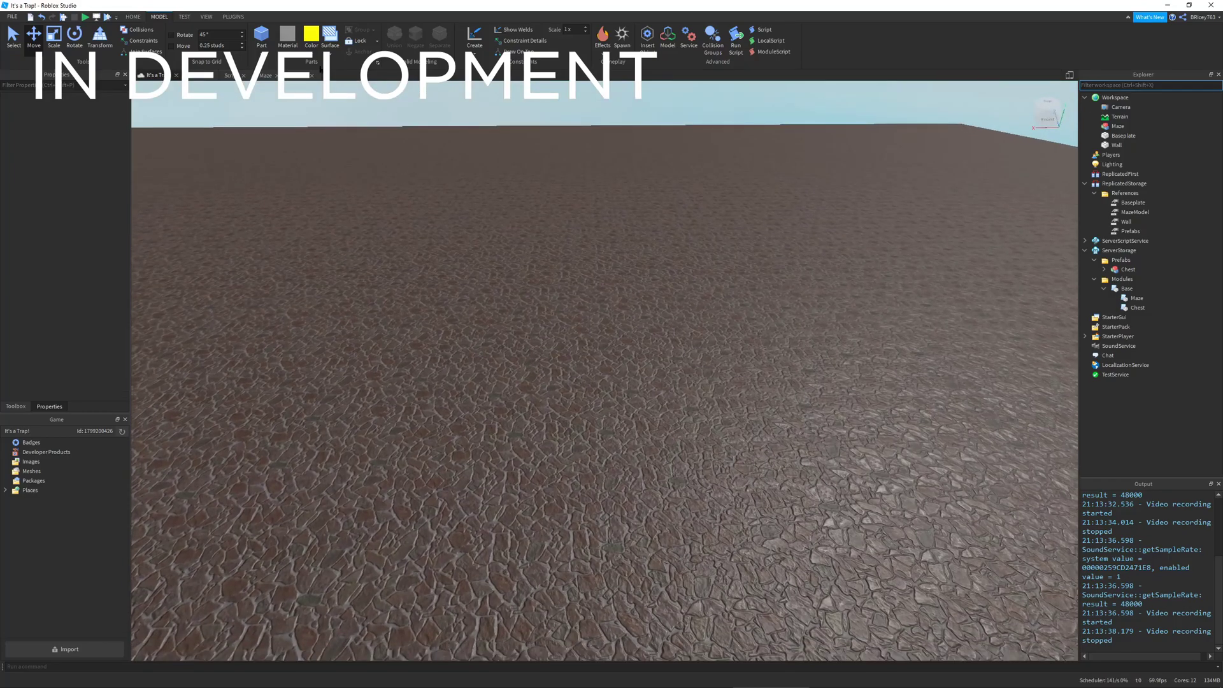
left_click(300, 74)
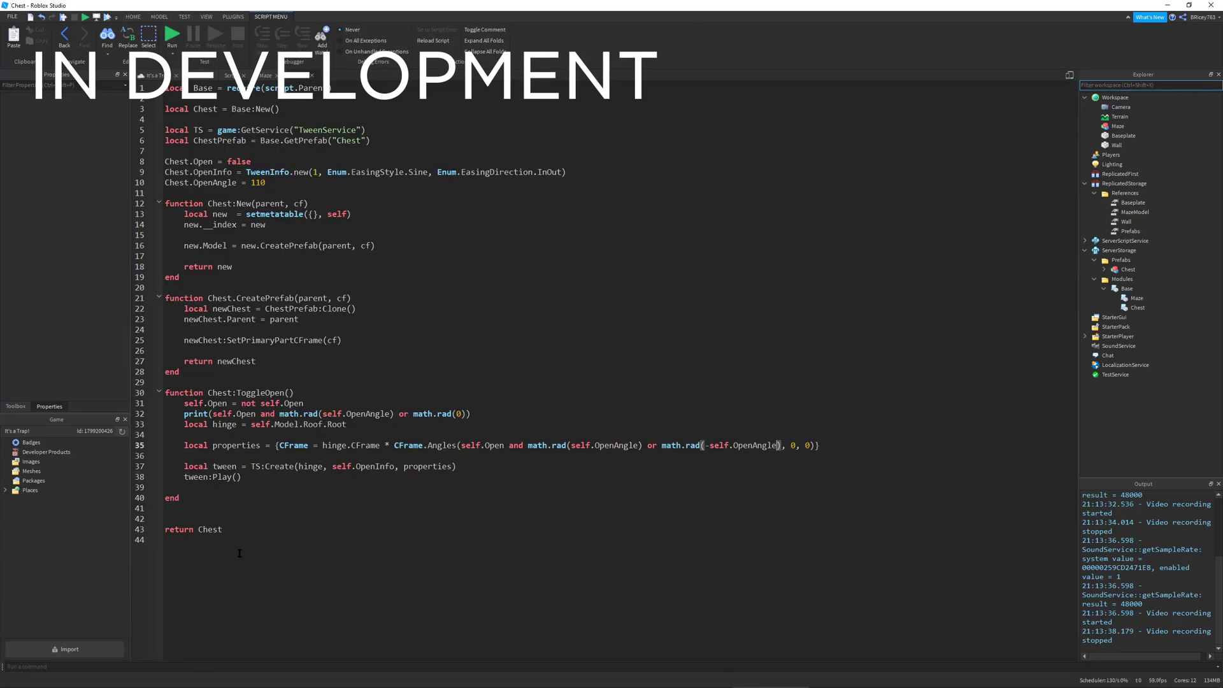
left_click_drag(194, 504, 111, 199)
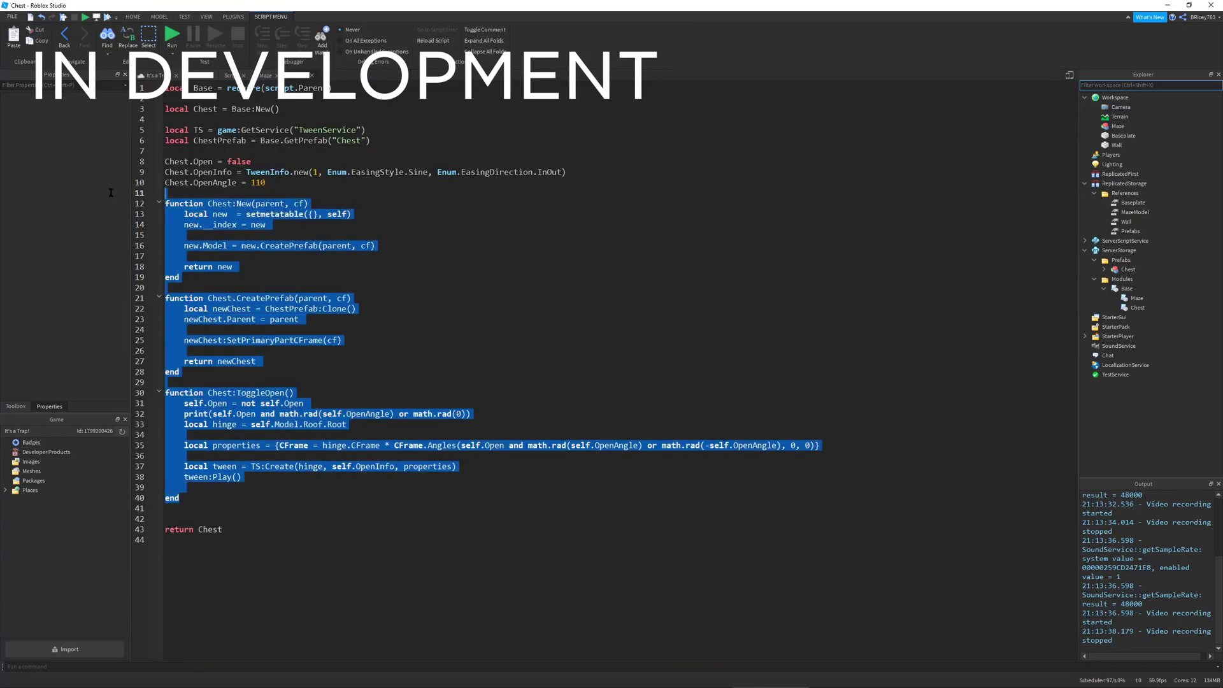
left_click_drag(191, 373, 130, 325)
left_click_drag(191, 499, 141, 385)
left_click(174, 40)
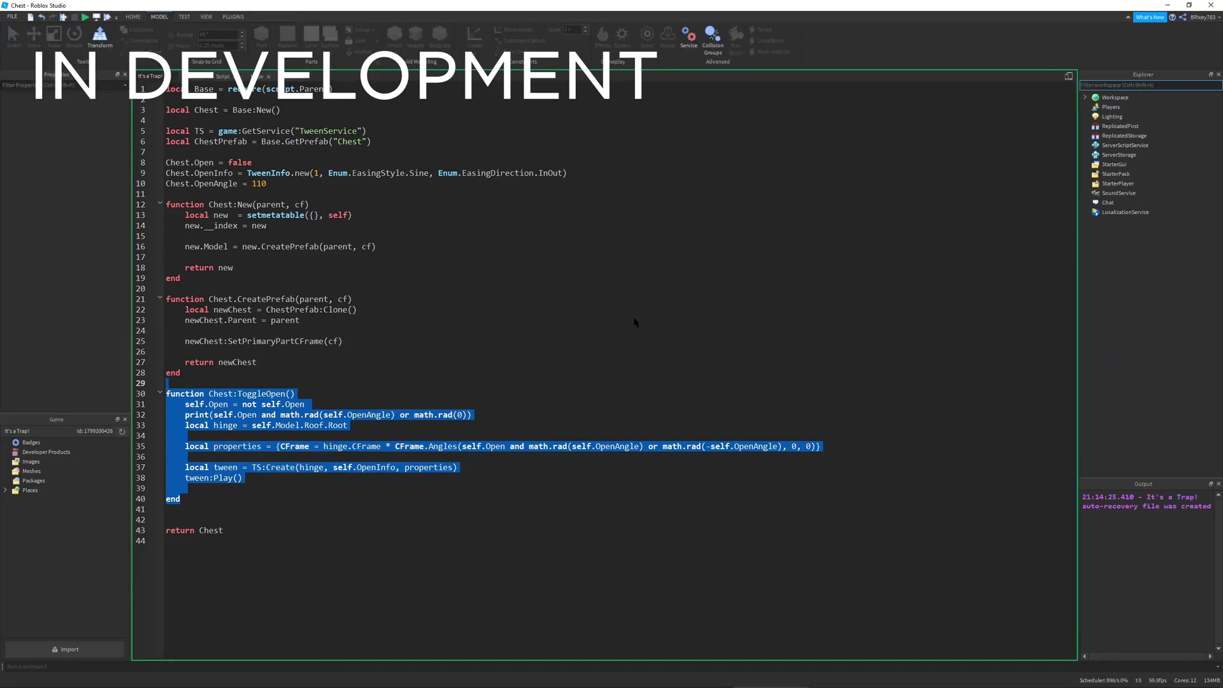
- Focus and orbit the treasure chest, check Output shows 1.9198621771938 and 0, then stop the test
key("f")
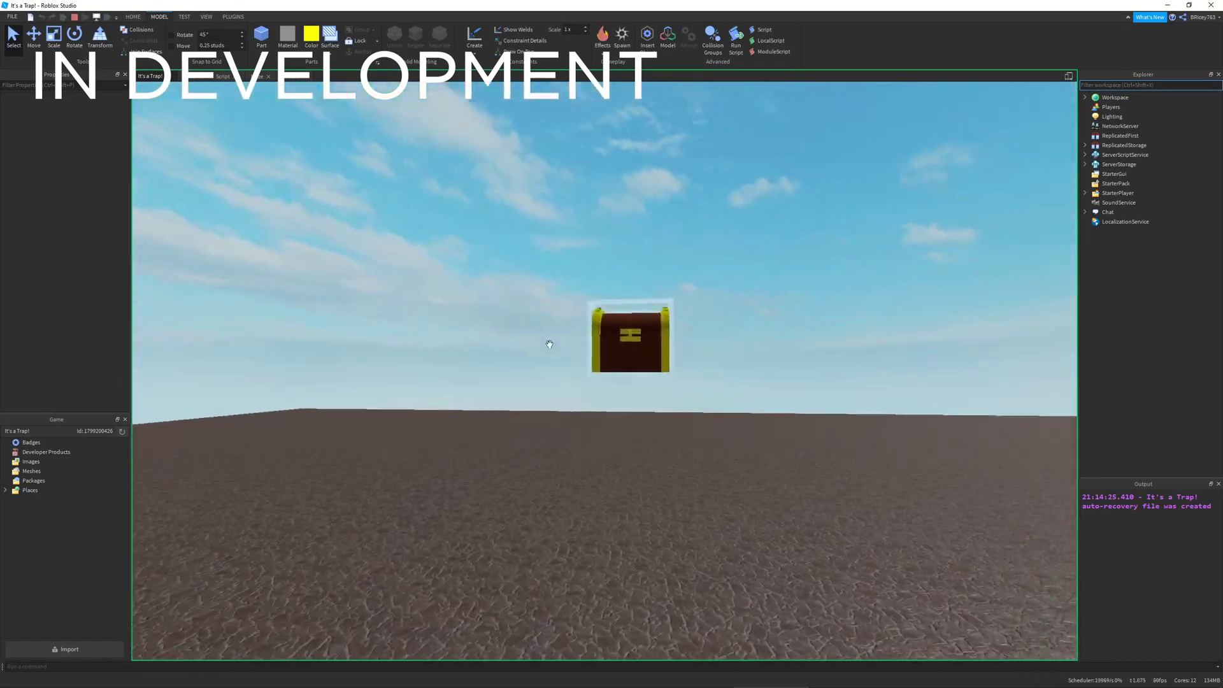
scroll(559, 485, "down", 5)
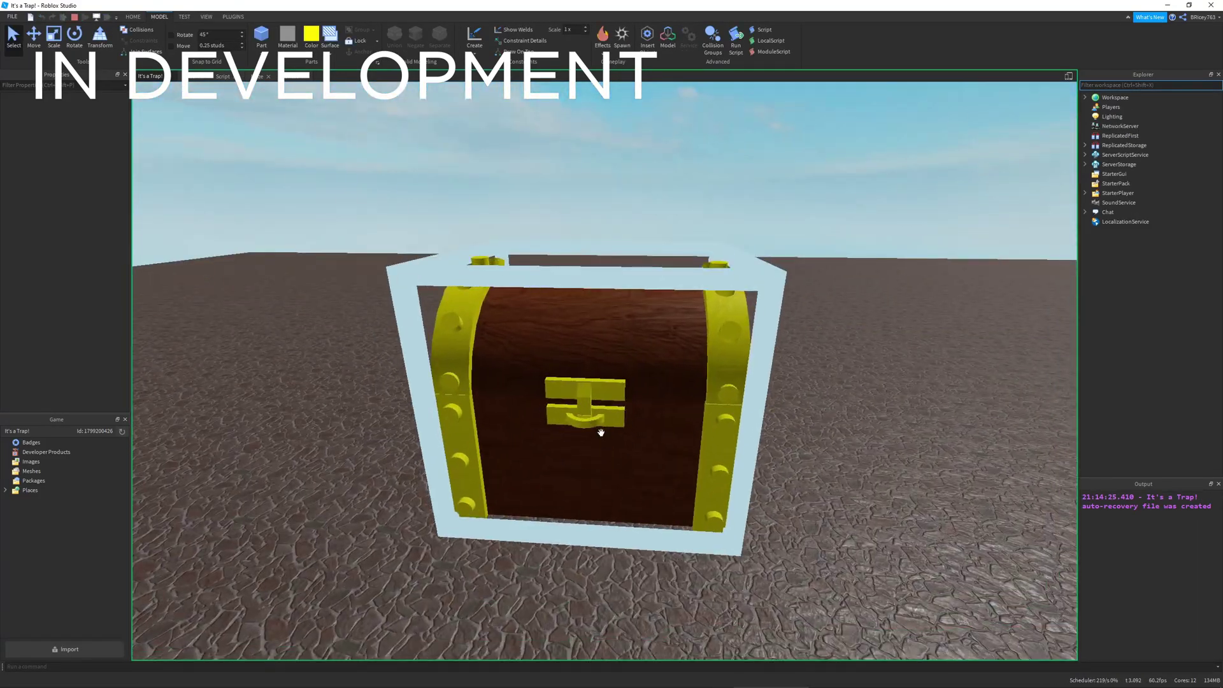
scroll(847, 492, "up", 3)
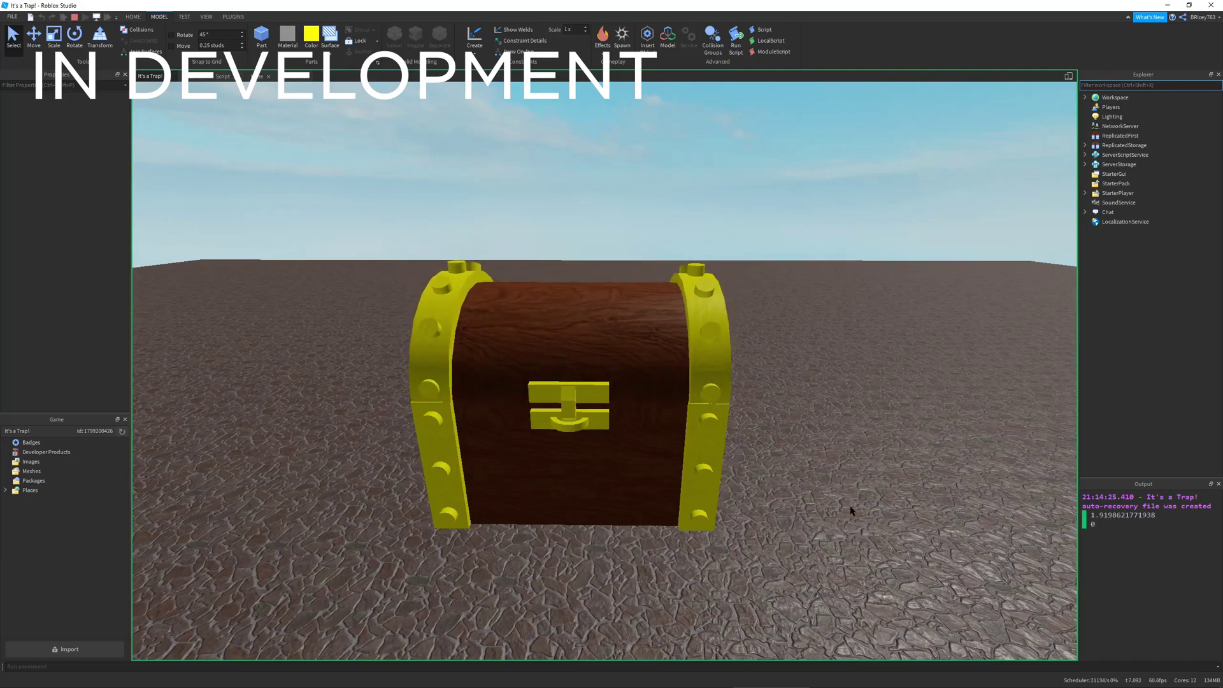
right_click_drag(851, 511, 853, 347)
scroll(863, 446, "down", 4)
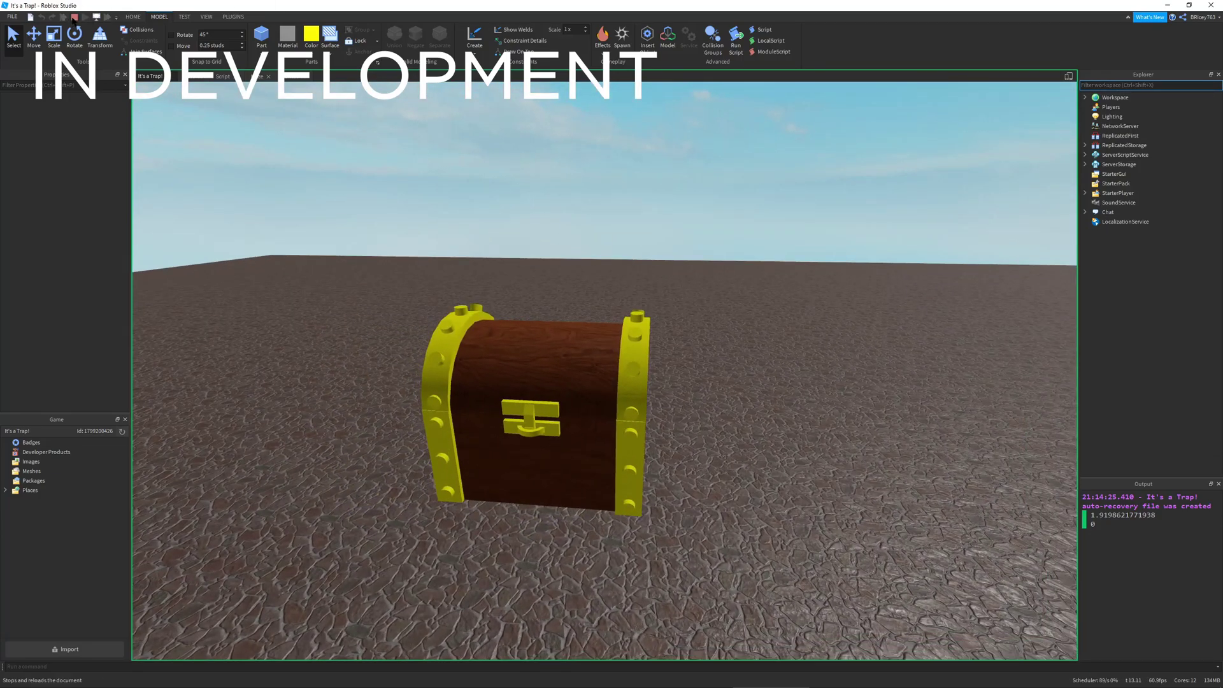
left_click(74, 18)
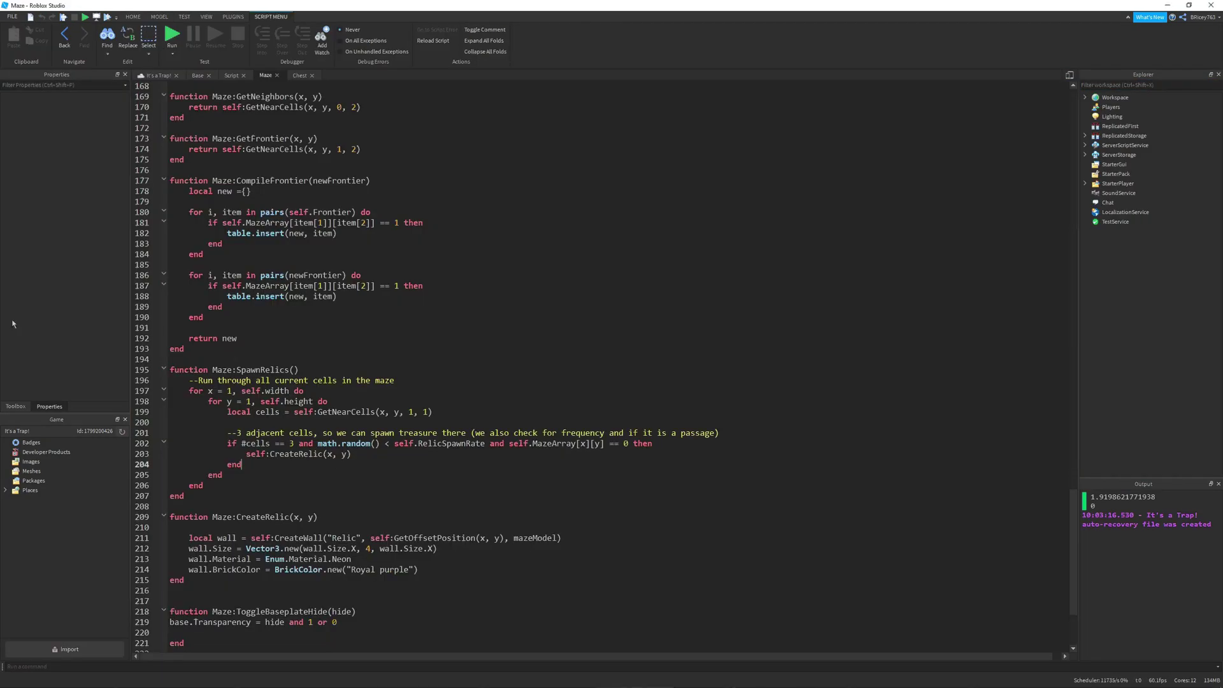
- Pass GetCoords(cells[1]) to CreateRelic and add adjPassageX, adjPassageY parameters
double_click(426, 411)
scroll(494, 385, "up", 3)
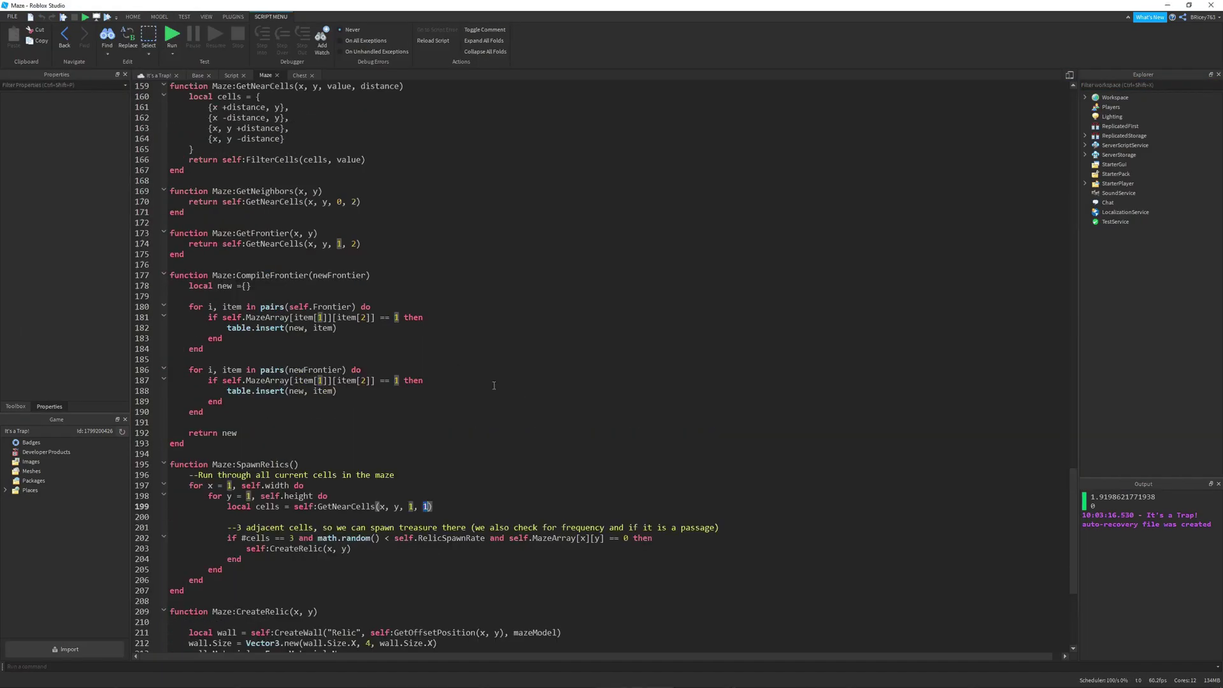
left_click(345, 549)
type(", GetCoords(cells[1])")
scroll(446, 446, "down", 3)
left_click(315, 517)
type(", adjPassageX, adjPassageY")
- Replace CreateRelic's wall code with spawnPos, adjPassagePos and a spawnCFrame facing the passage
left_click(628, 519)
key("Return")
key("Return")
key("Up")
type("local")
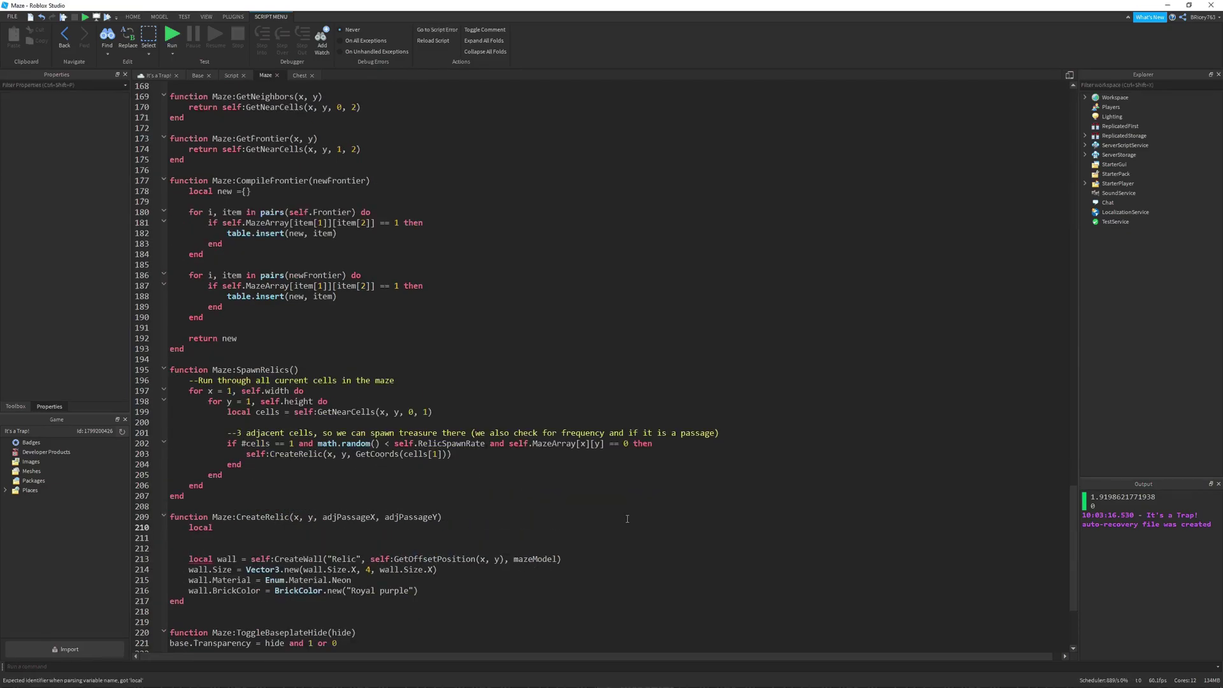
type(" spawnPos =  self:GetOffsetPosition(x, y)")
key("Down")
type("local adjPassagePos = self:GetOffsetPosition(adjPassageX, adjPassageY)")
left_click_drag(188, 558, 418, 591)
key("BackSpace")
type("local spawnCFrame = CFrame.new(spawnPos, adjPassagePos)")
- Check the Chest script and start actualSpawnPos as Vector3.new(spawnPos.X, ...)
left_click(300, 75)
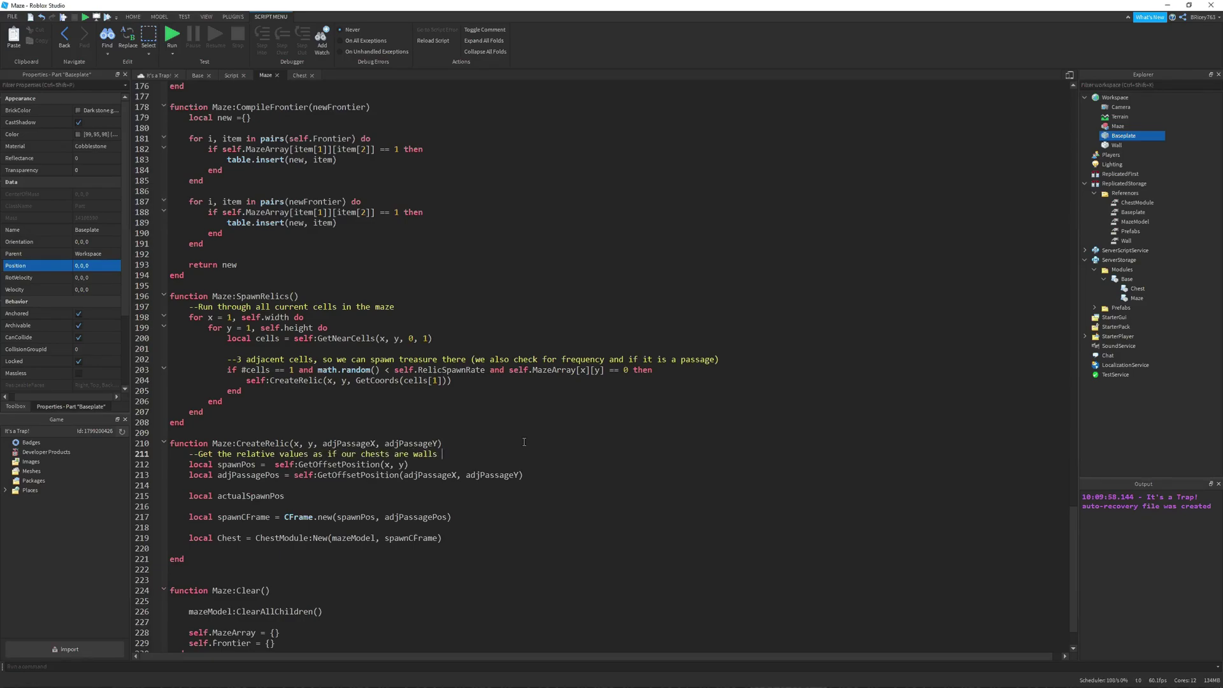
key("Down")
key("Down")
key("Down")
key("Down")
type("= Vector3.new(spawnPos.X,")
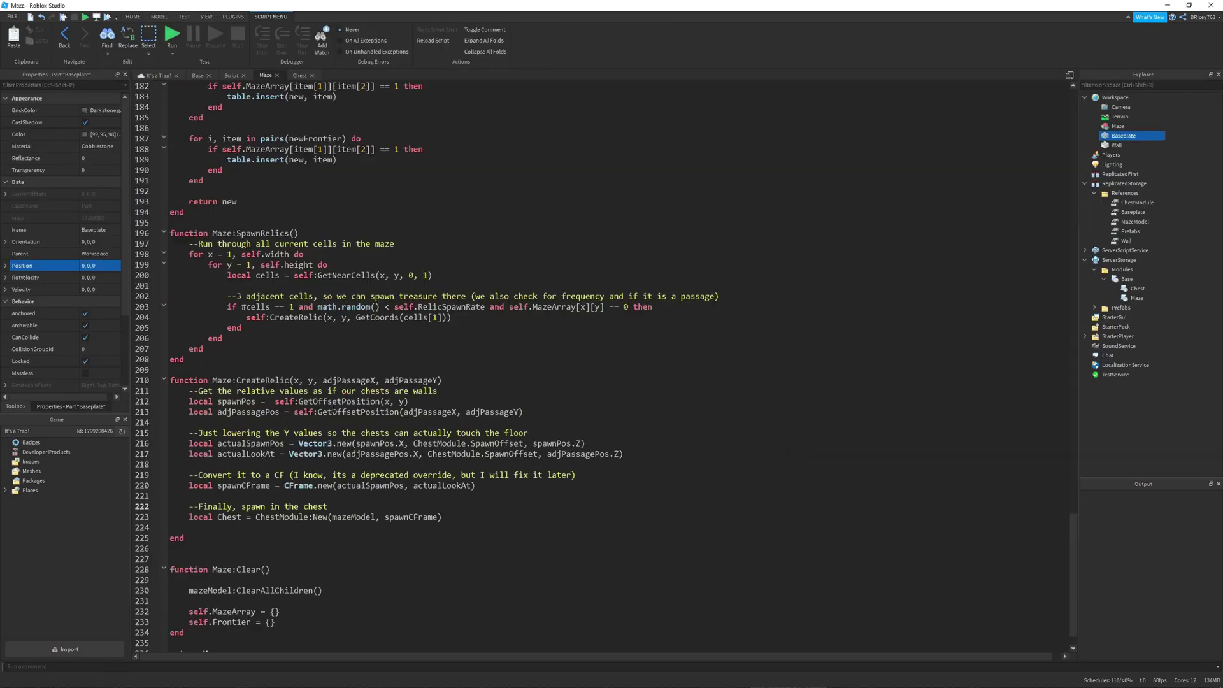
- Add a 'local offsetY = ChestModule' line below the spawn position lines
left_click_drag(466, 275, 227, 275)
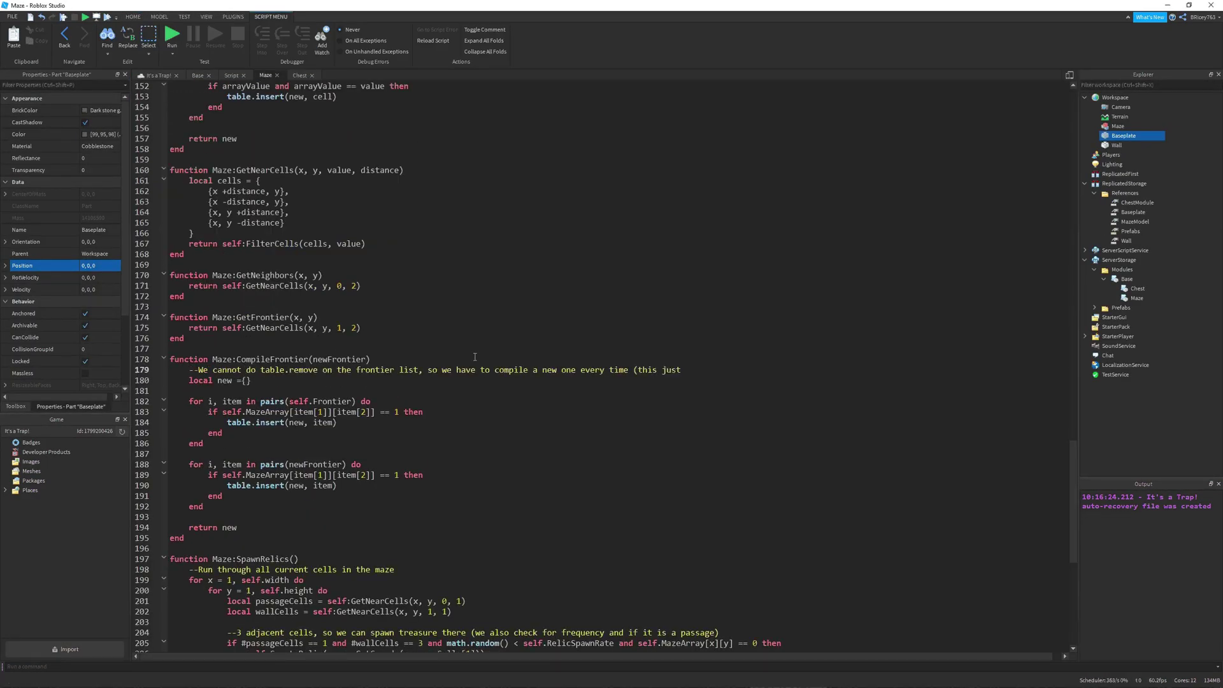
scroll(366, 312, "up", 20)
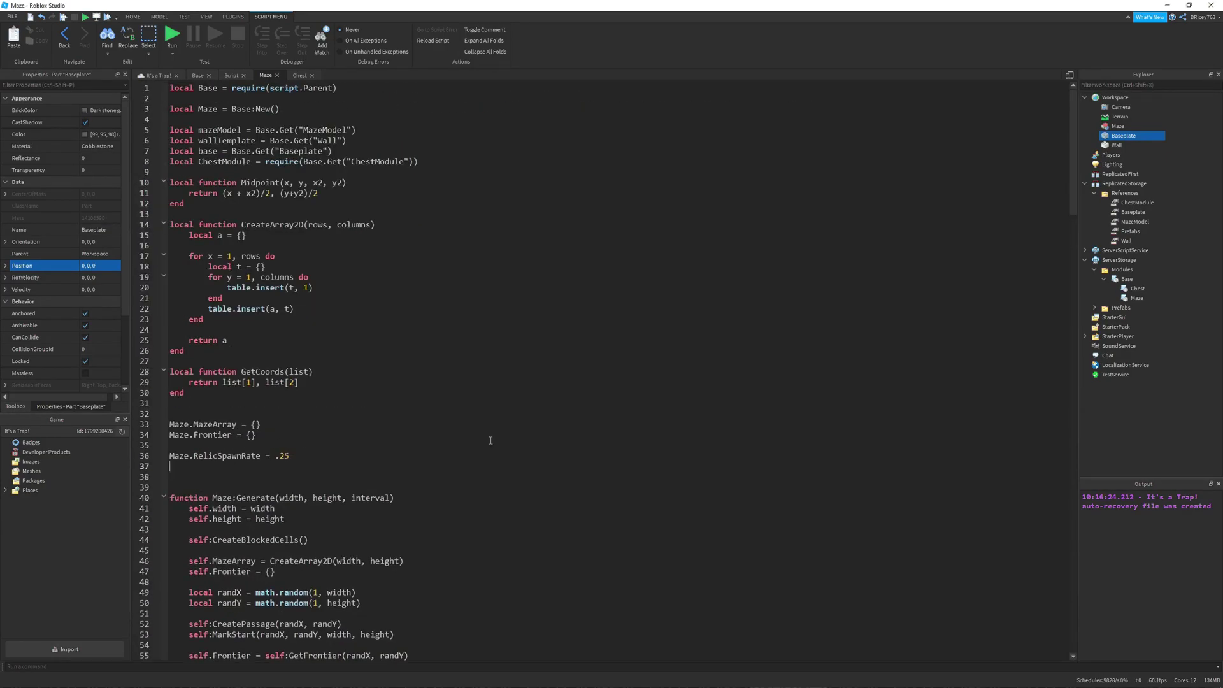
scroll(328, 386, "down", 20)
scroll(328, 385, "down", 20)
left_click(505, 528)
key("Return")
key("Return")
key("Up")
type("local offsetY = ChestModule")
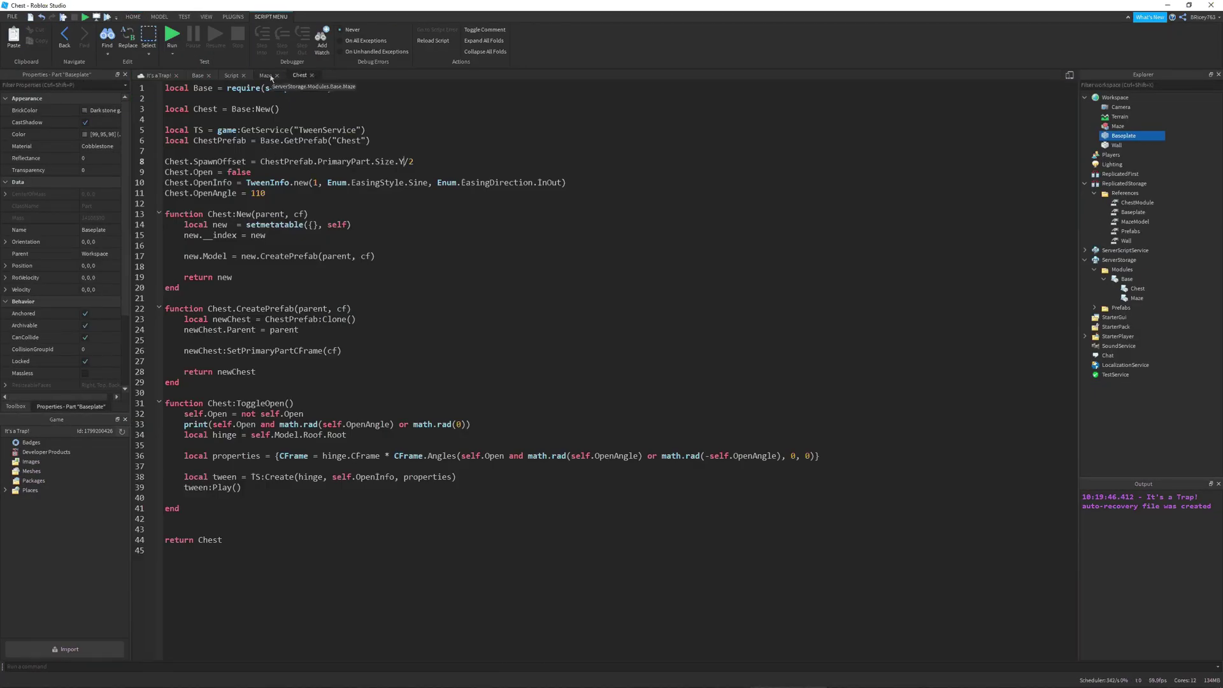
- Add comments on moving and returning the chest model, inverting self.Open and creating the tween
left_click(270, 77)
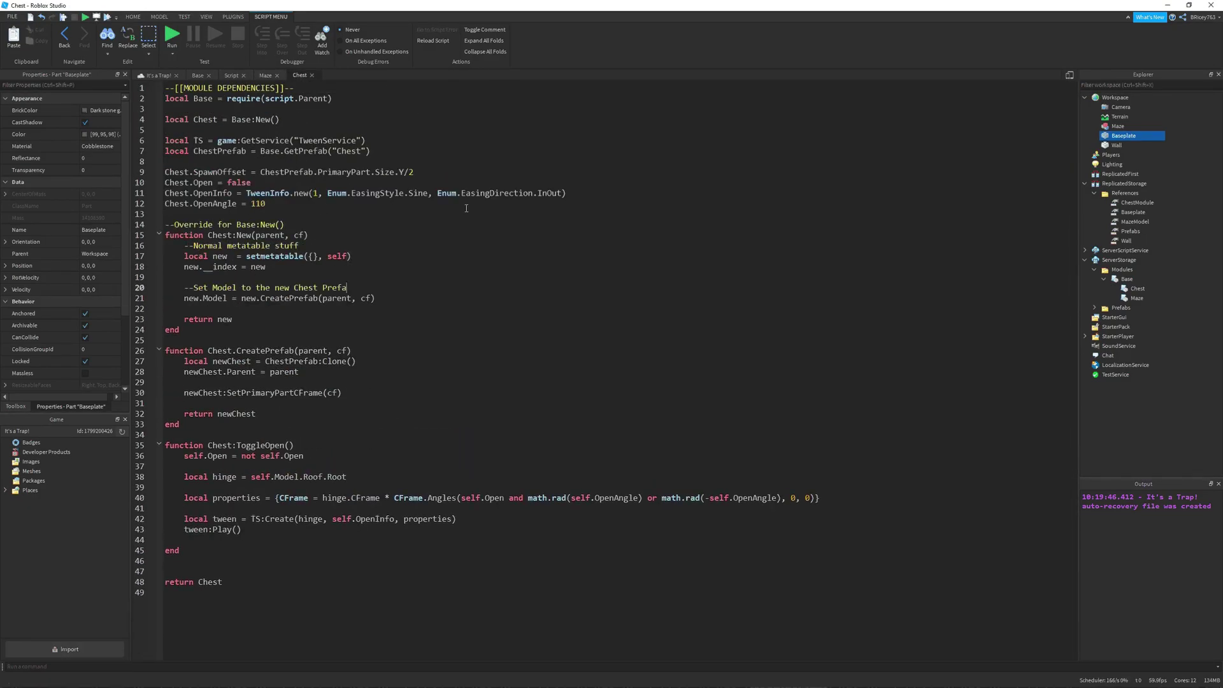
type("te chest model")
key("Down")
key("Down")
key("Down")
key("Return")
type("--Move it accordinly")
key("Down")
key("Down")
type("--Return it--Invert the bool, self.Open--Get the root of my animating model (Specifically the Roof of ChestPrefab)--Set the")
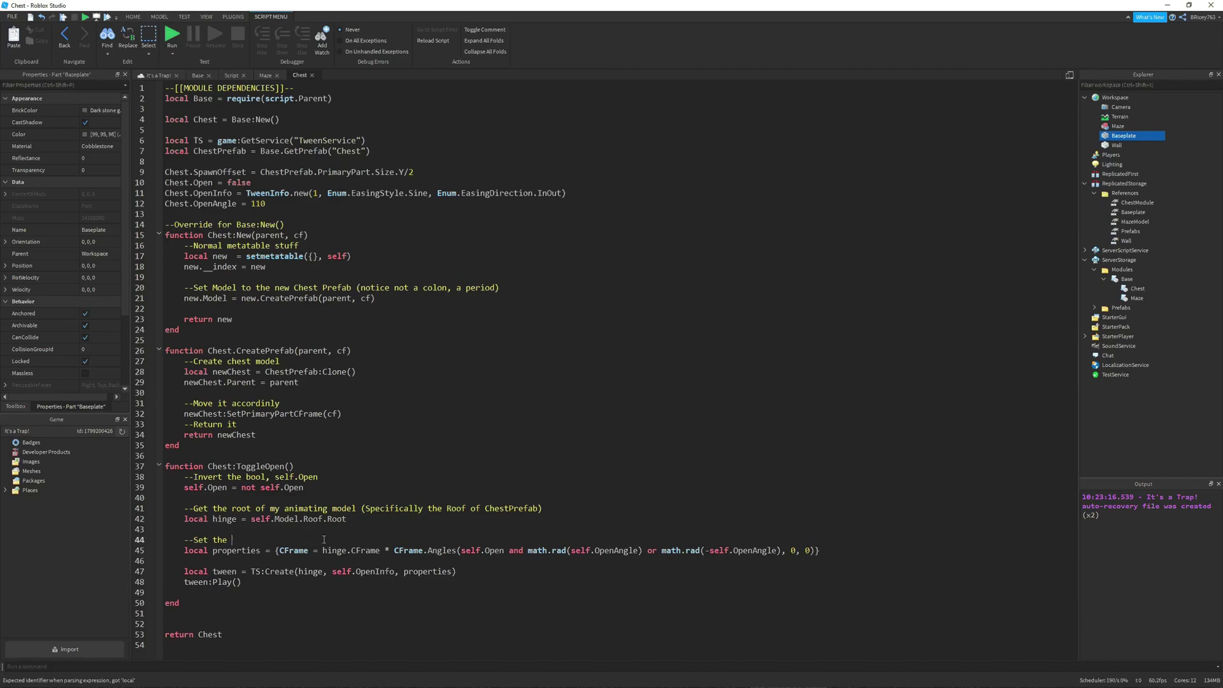
left_click(319, 560)
key("Return")
type("--Create Tween and Play")
- Comment the constants ('For other scripts to spawn the chests', 'Size of baseplate y', 'Value') and review SpawnRock
left_click(368, 161)
key("Return")
type("--For other scripts to spawn the ches")
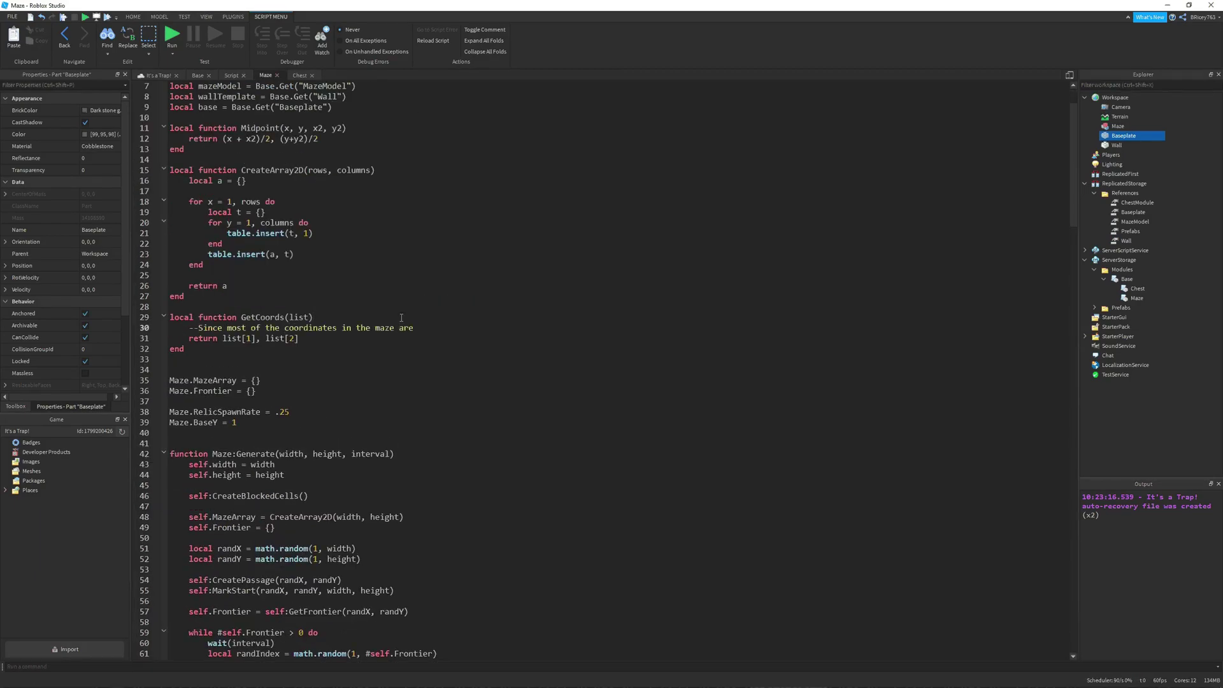
type("s")
scroll(401, 317, "down", 4)
left_click(356, 296)
type("--Size of baseplate y")
left_click(344, 286)
type("--Value")
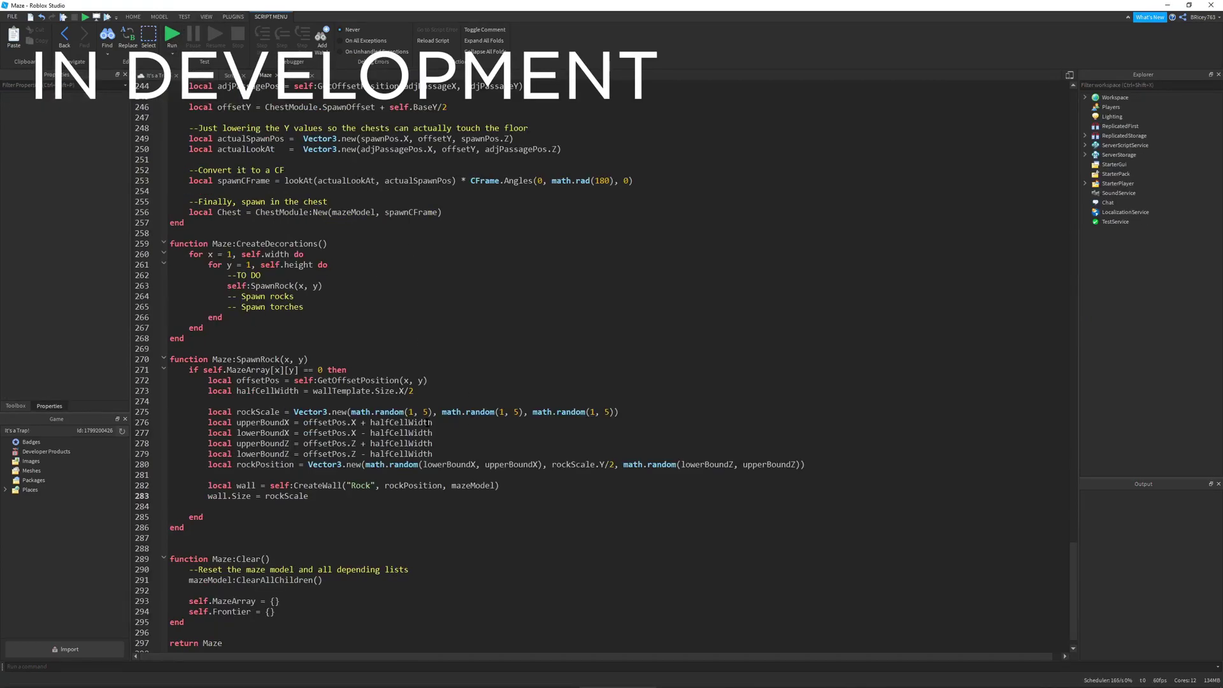
left_click_drag(332, 493, 170, 485)
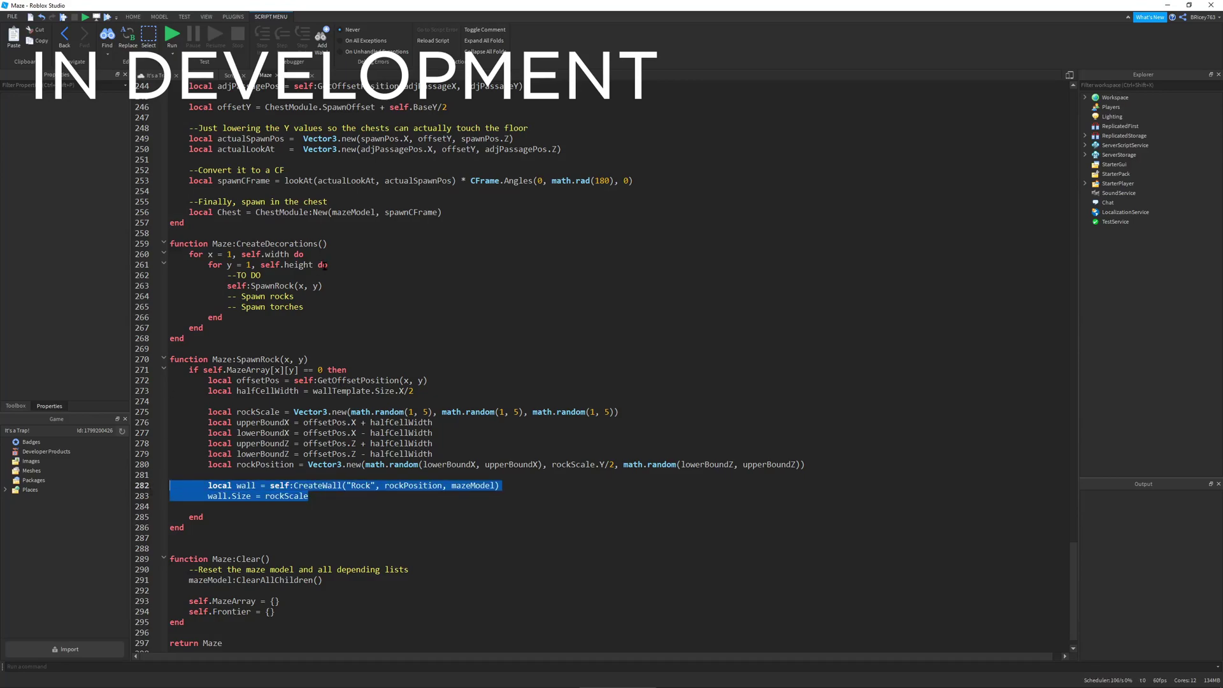
scroll(312, 263, "up", 3)
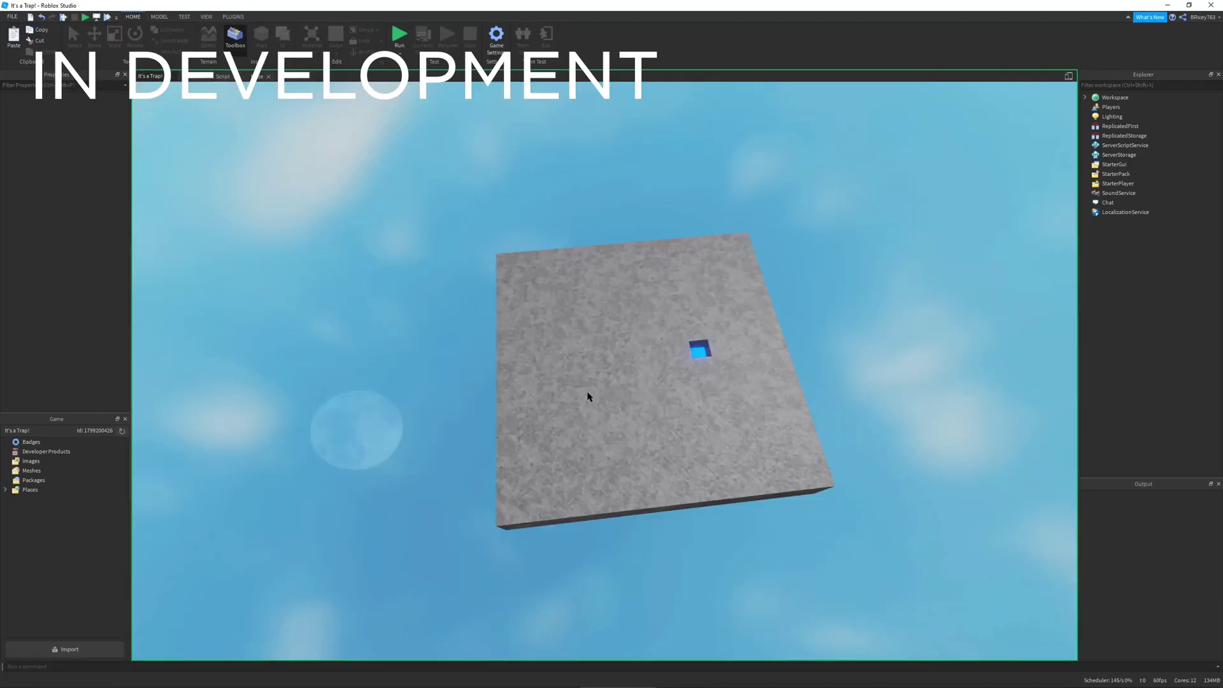
- Run the game to check the maze generates with rocks in its passages
key("F8")
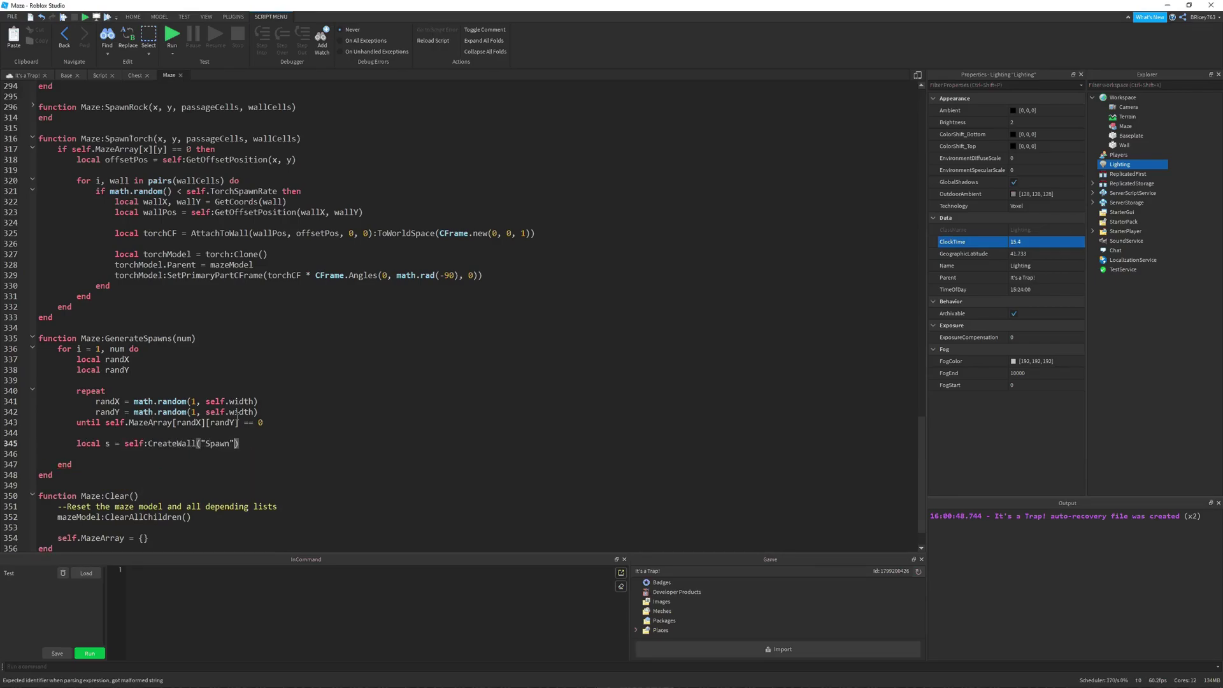
- Pass the random offset position and mazeModel to CreateWall, and make spawns 3×3×3 white Neon balls
type(", self:GetOffsetPosition(randX, randY), mazeModel")
key("Down")
type("s.Size = Vector3.new(3, 3, 3)")
key("Return")
type("s.Shape = \"Ball\"")
key("Return")
type("s.Material = Enum.Material.Neon s.BrickColor = BrickColor.new(")
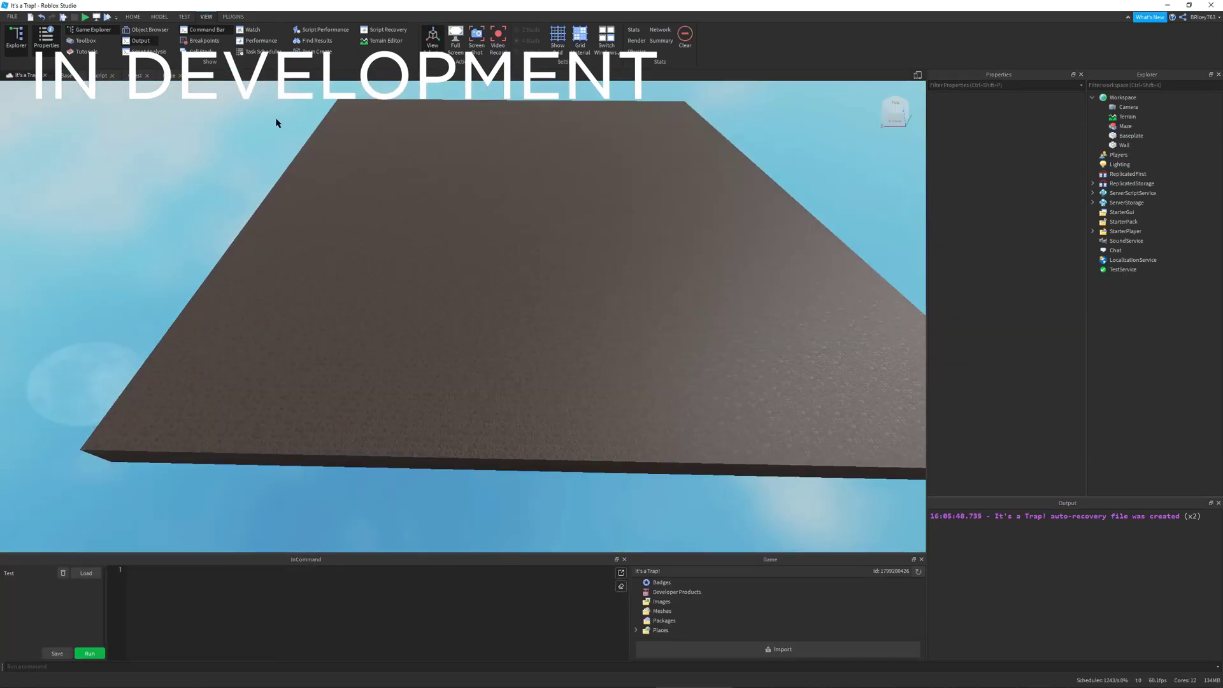
- Return to the Maze script and start a play-test of the maze
left_click(171, 75)
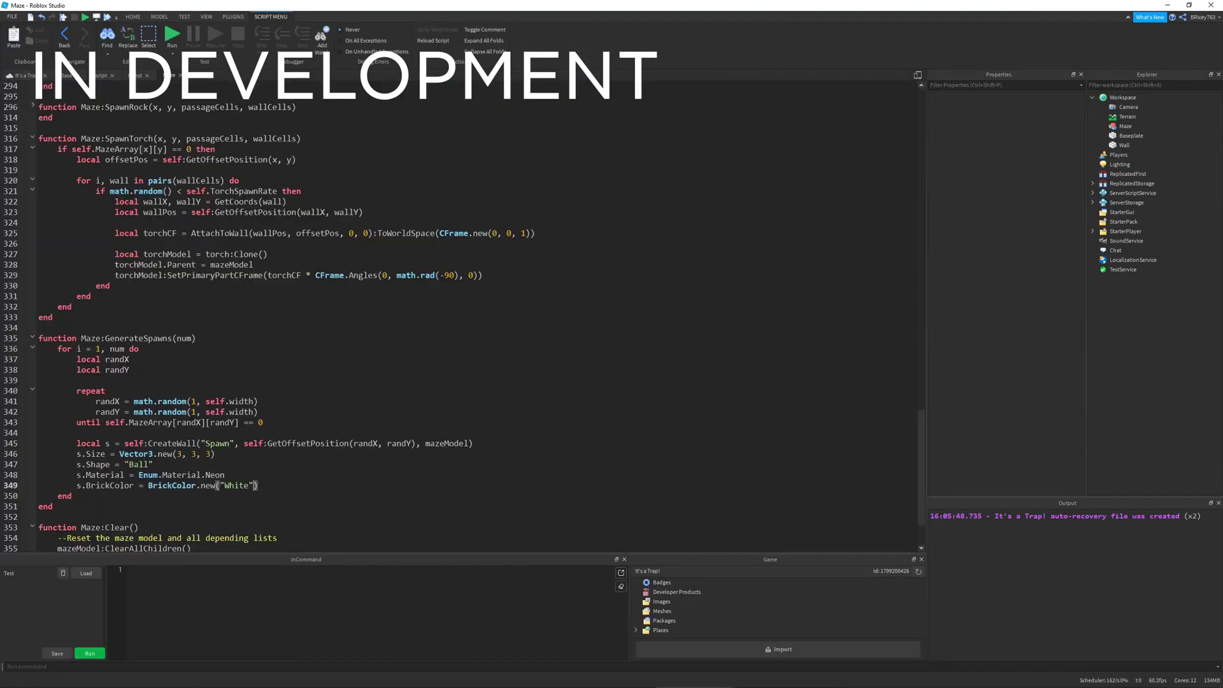
scroll(318, 393, "down", 6, "ctrl")
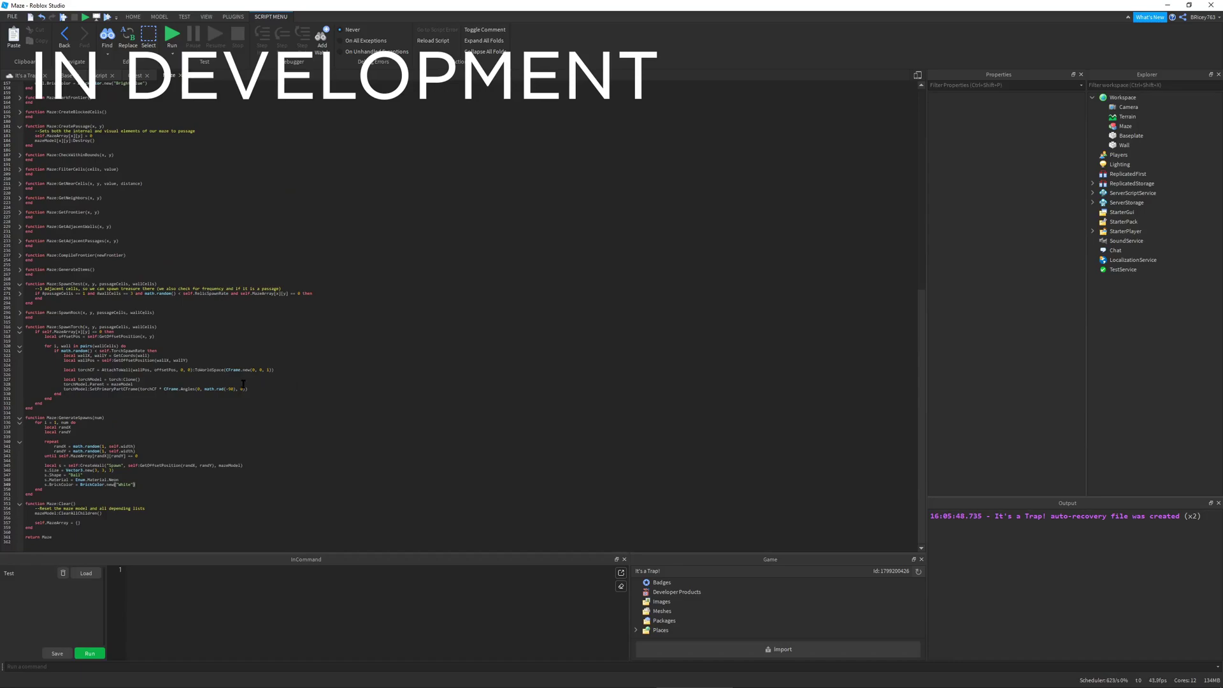
scroll(92, 312, "up", 5, "ctrl")
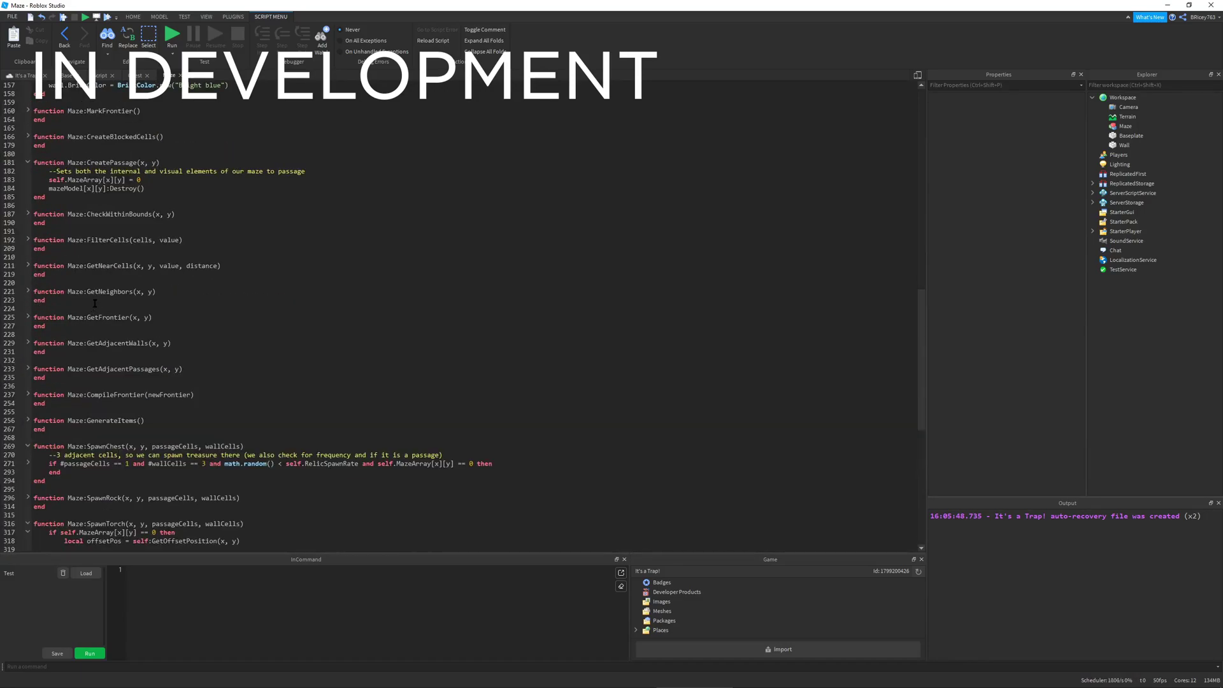
left_click(171, 35)
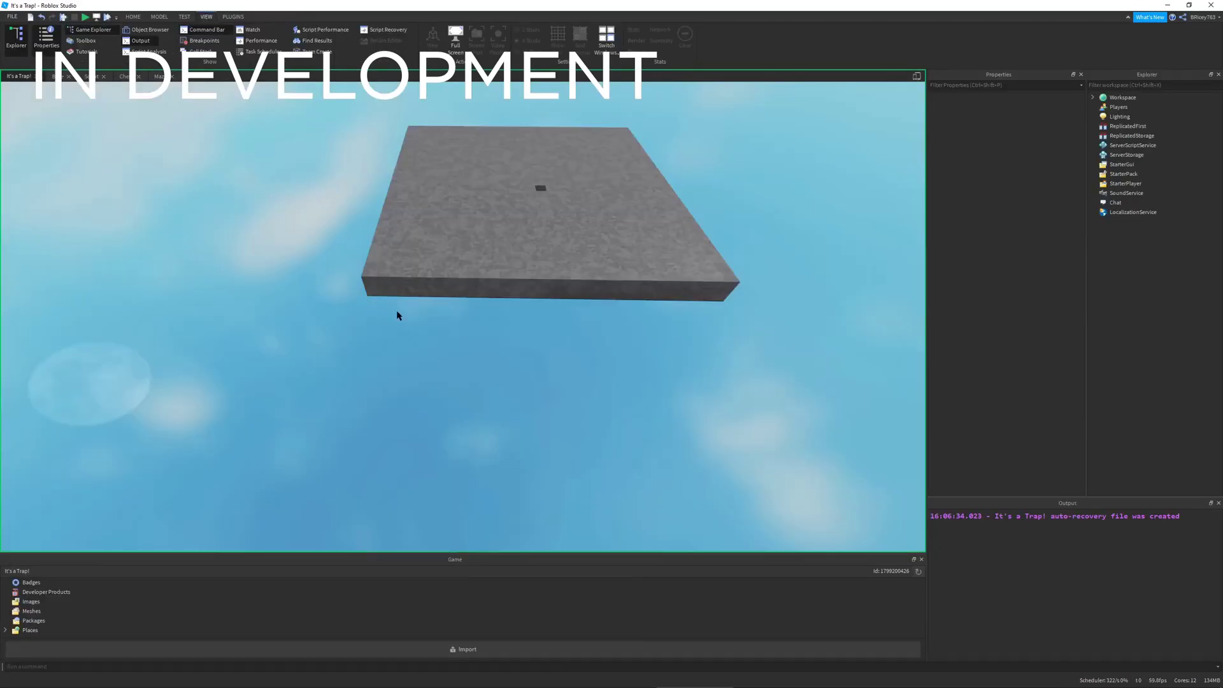
scroll(545, 296, "up", 6)
scroll(544, 291, "up", 6)
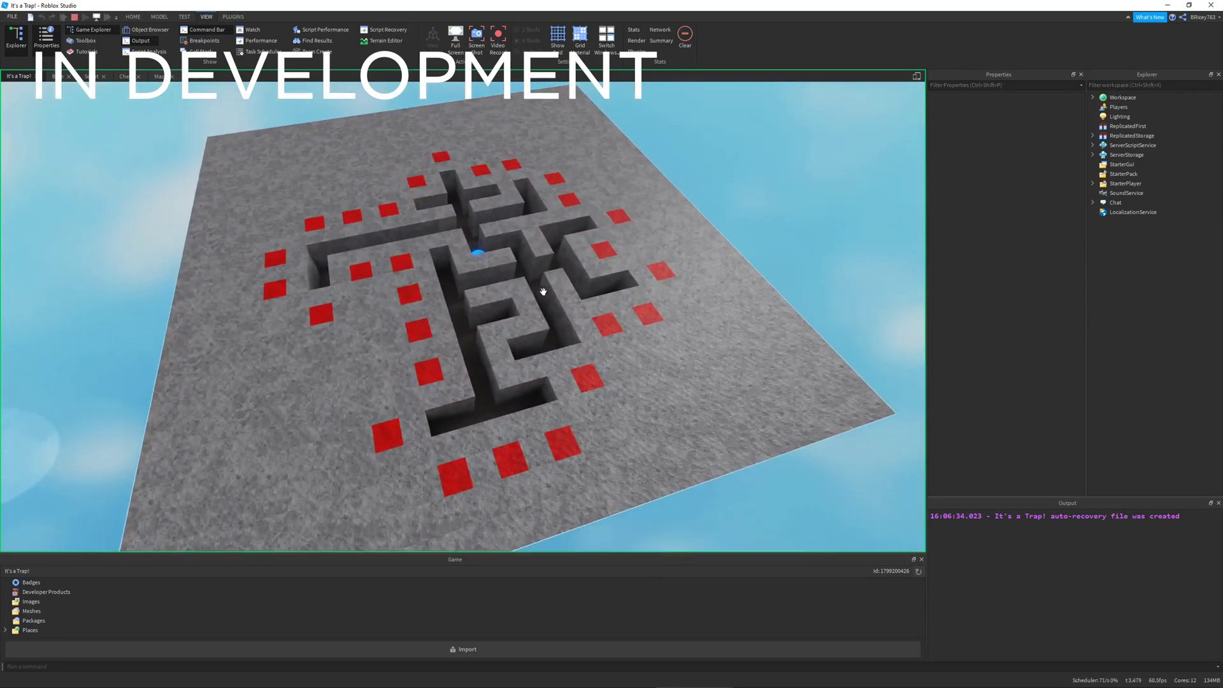
scroll(490, 309, "down", 5)
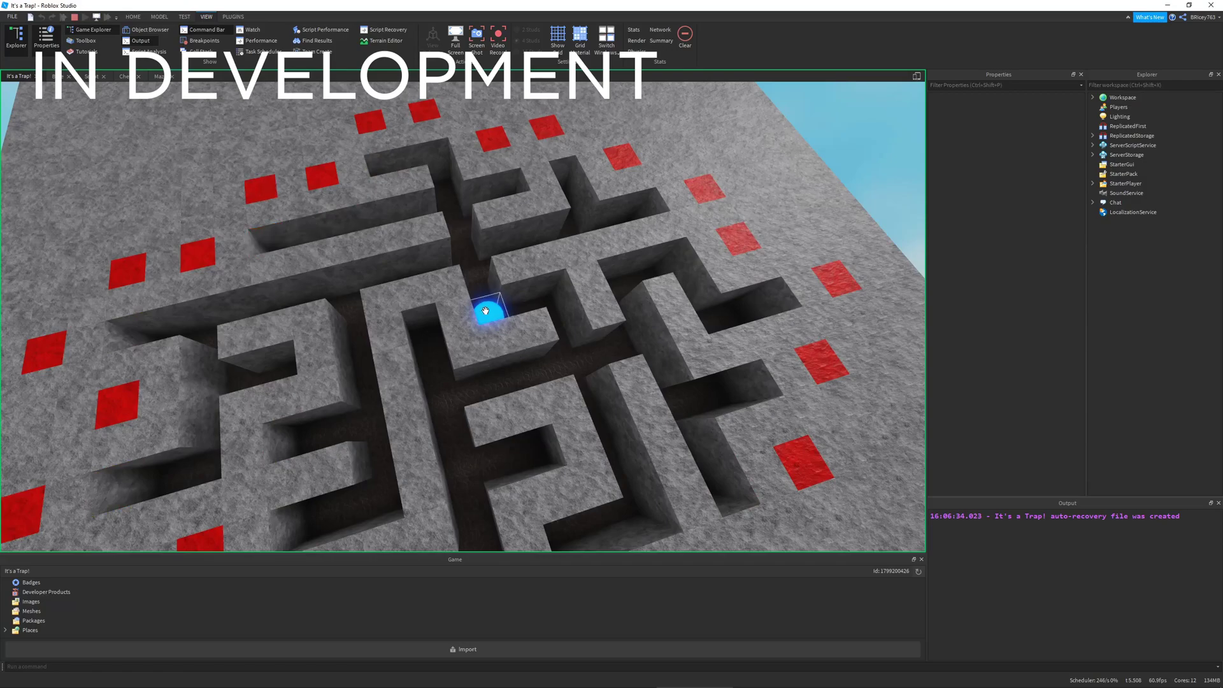
right_click_drag(489, 309, 519, 305)
scroll(521, 307, "down", 5)
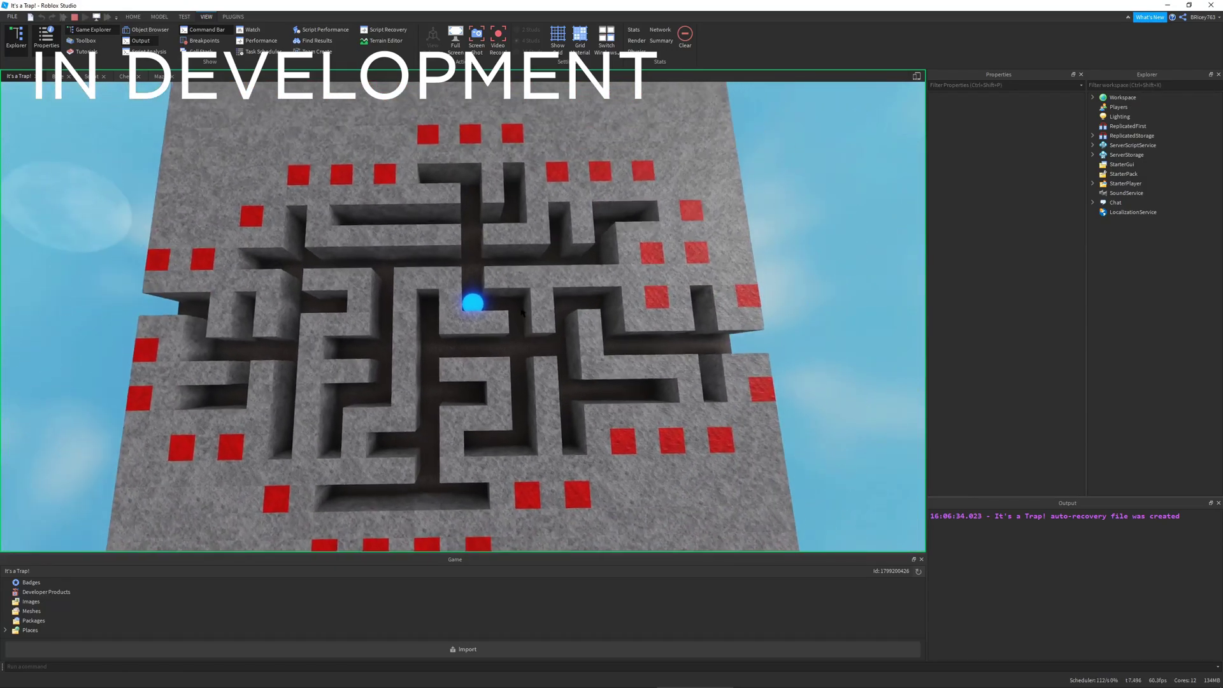
scroll(472, 364, "down", 2)
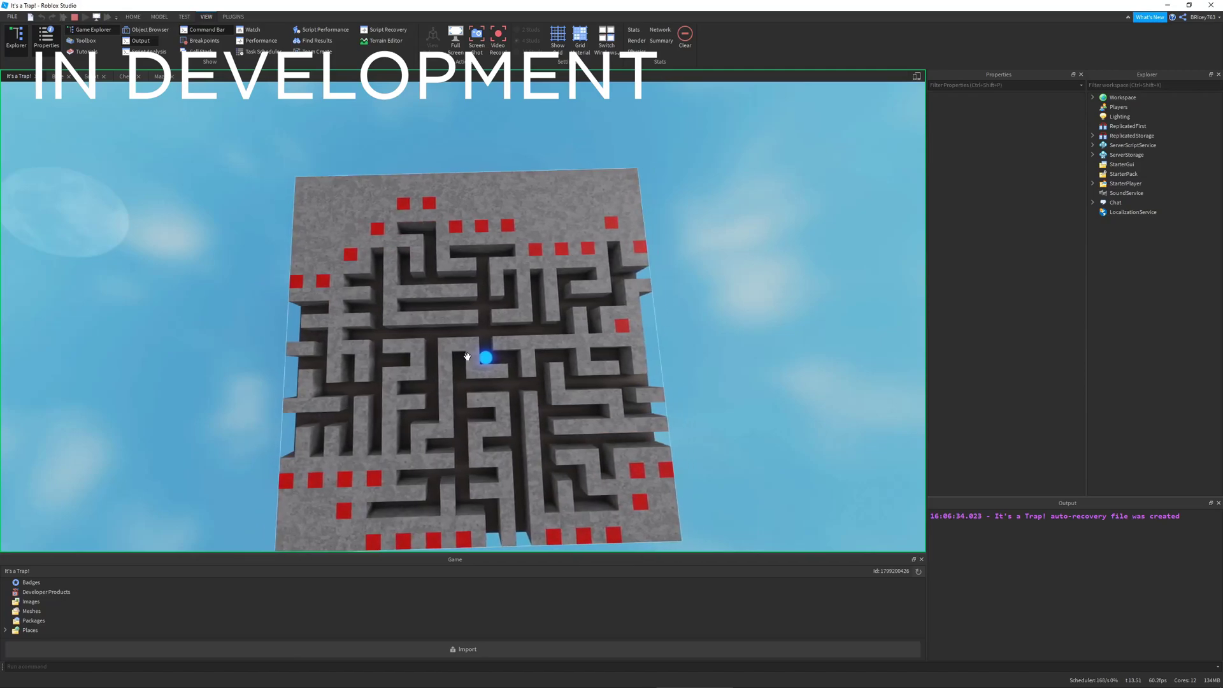
scroll(480, 325, "up", 3)
right_click_drag(480, 325, 479, 324)
scroll(480, 324, "up", 10)
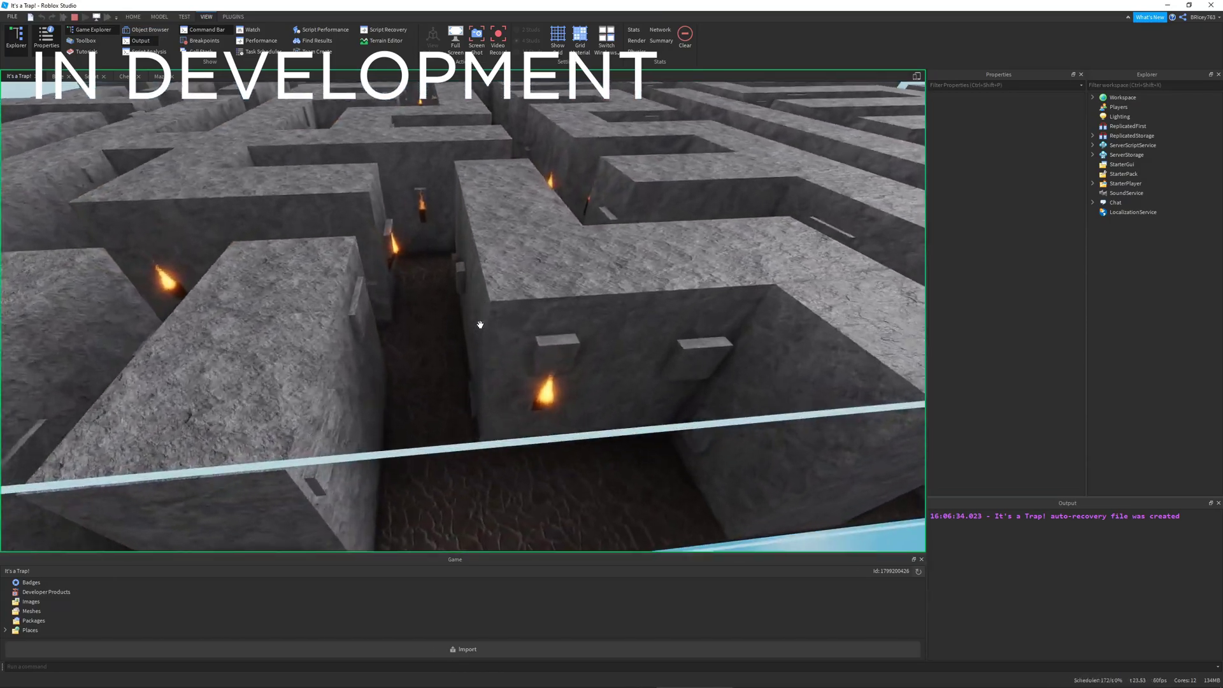
scroll(480, 324, "up", 10)
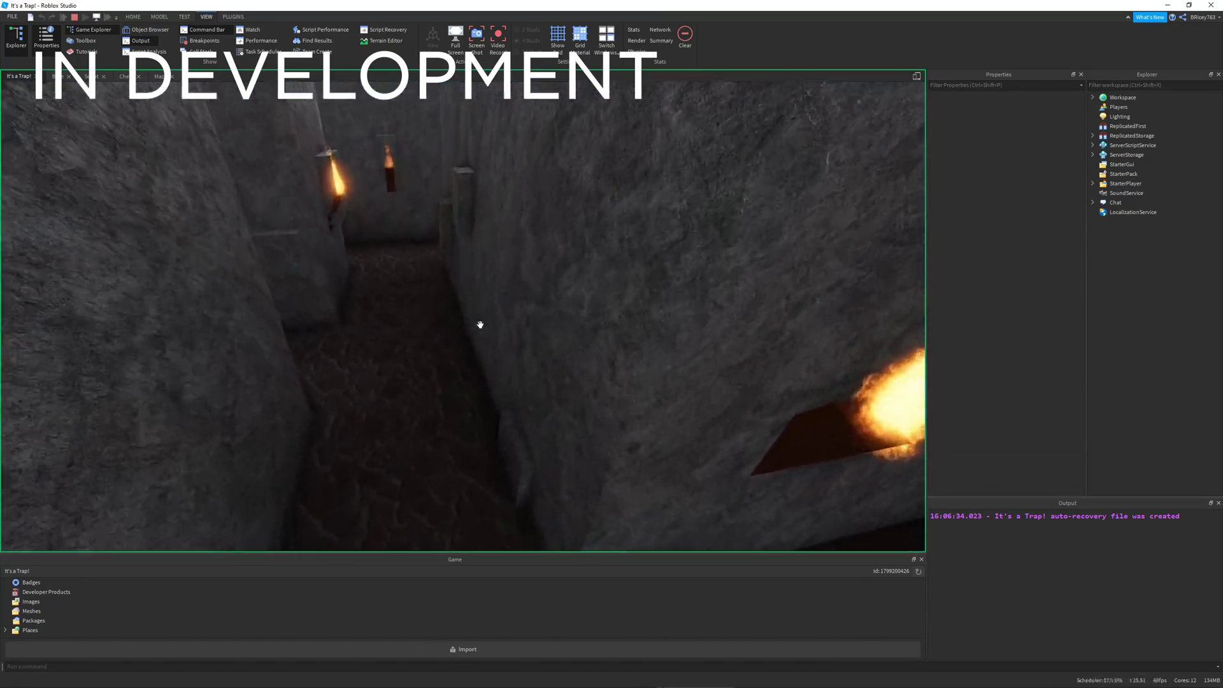
scroll(537, 309, "down", 5)
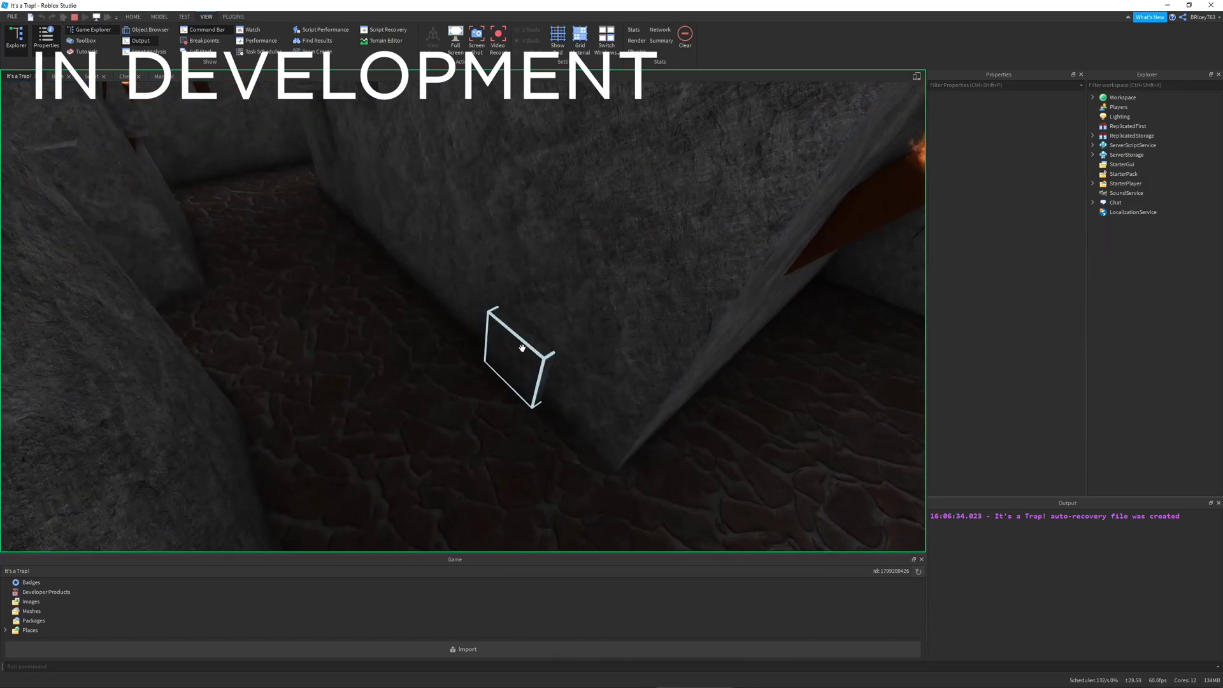
left_click(522, 347)
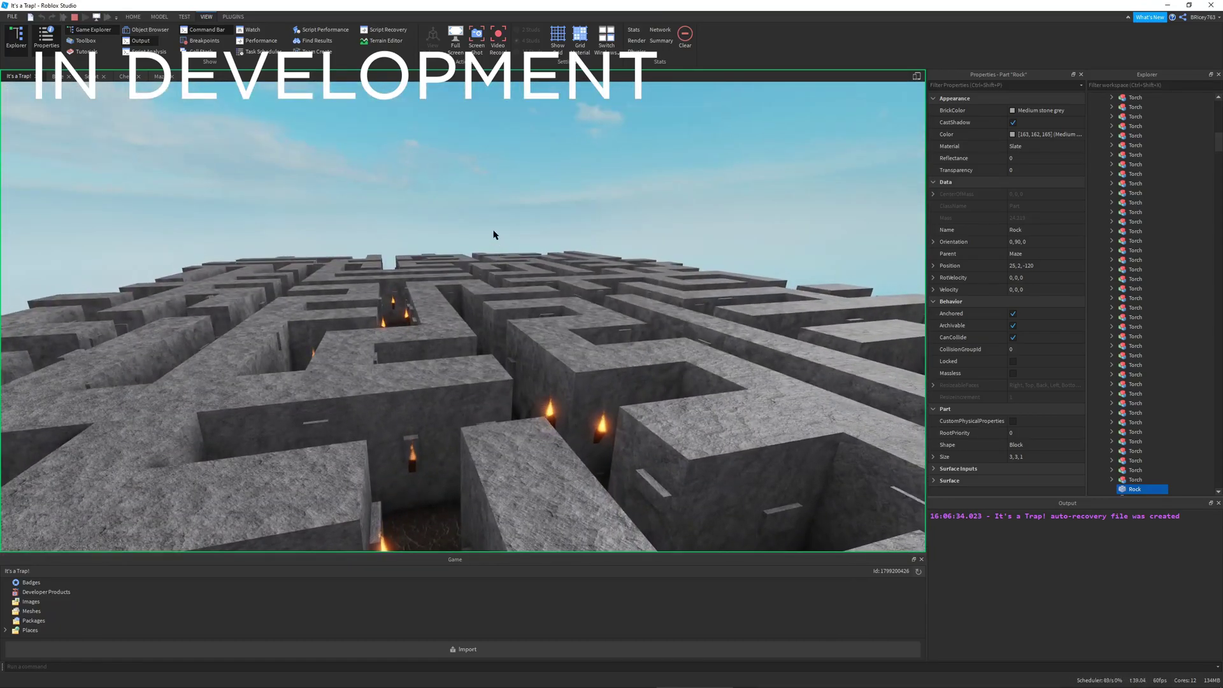
left_click(494, 234)
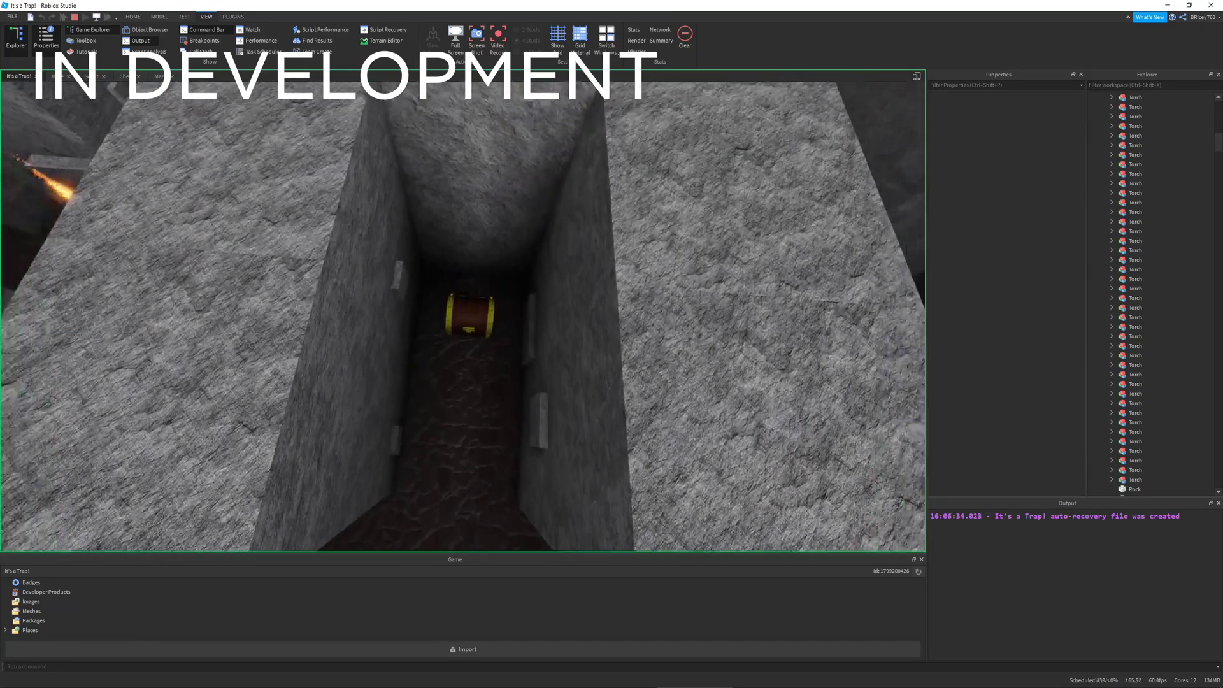
scroll(464, 281, "down", 5)
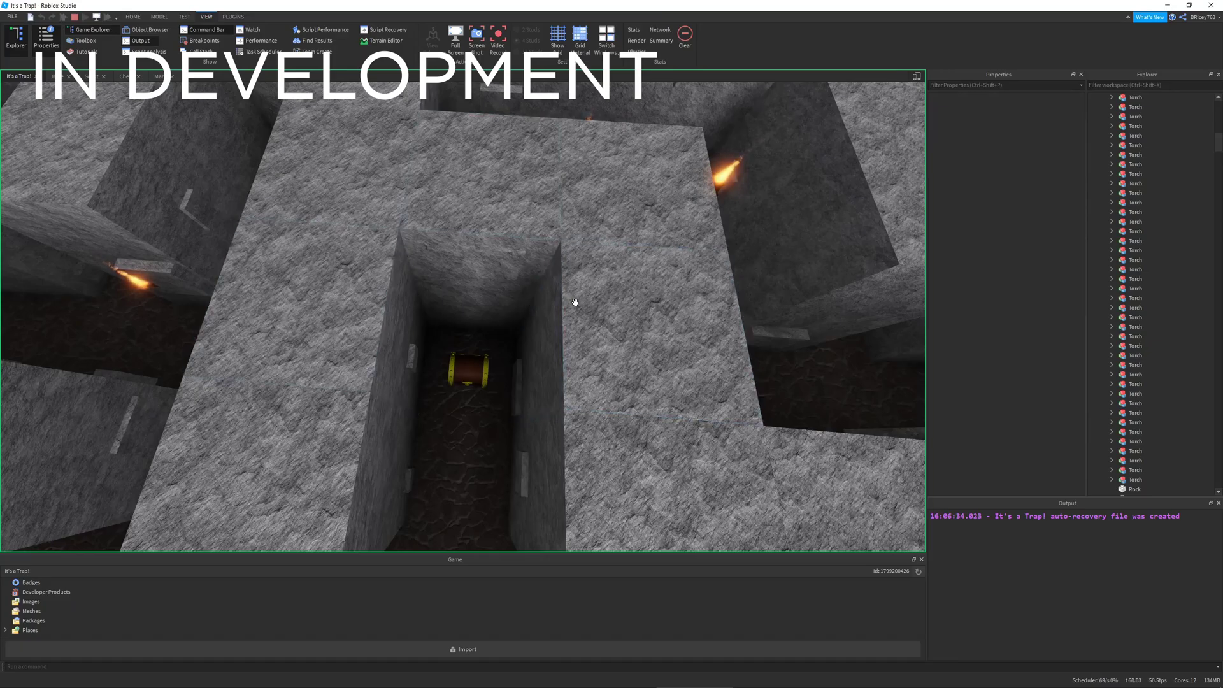
scroll(576, 300, "down", 10)
- Fly the camera across the maze with WASD and tilt the view upright
scroll(578, 302, "down", 10)
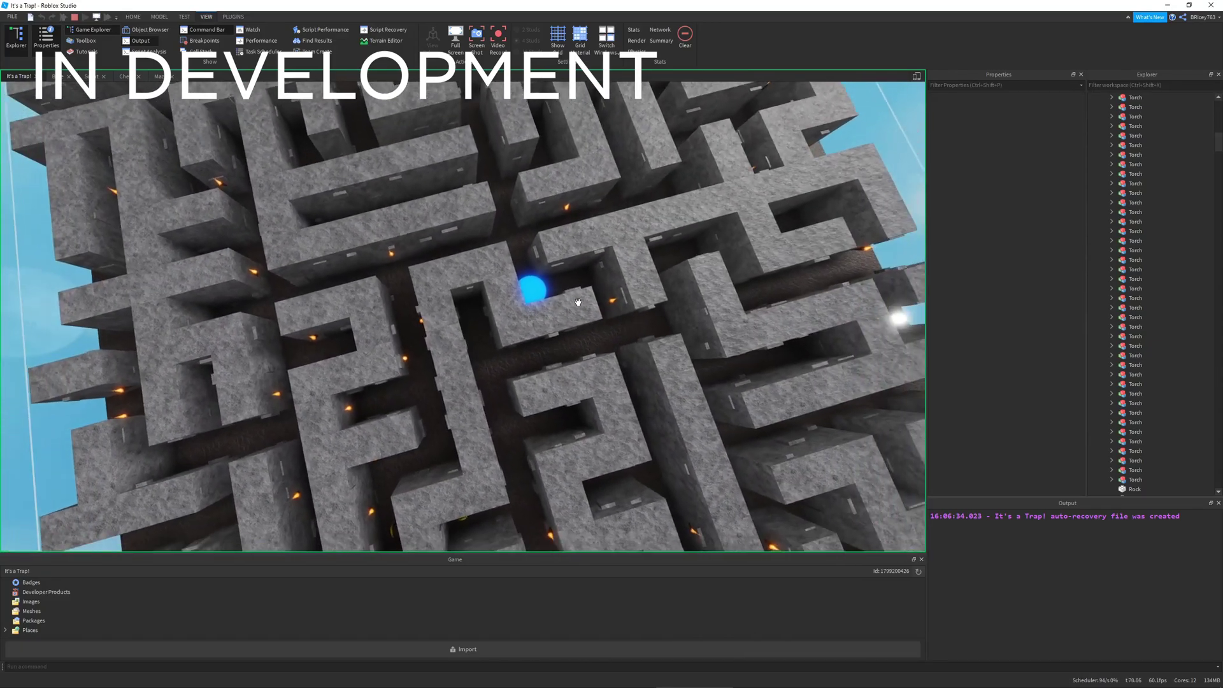
scroll(578, 306, "down", 8)
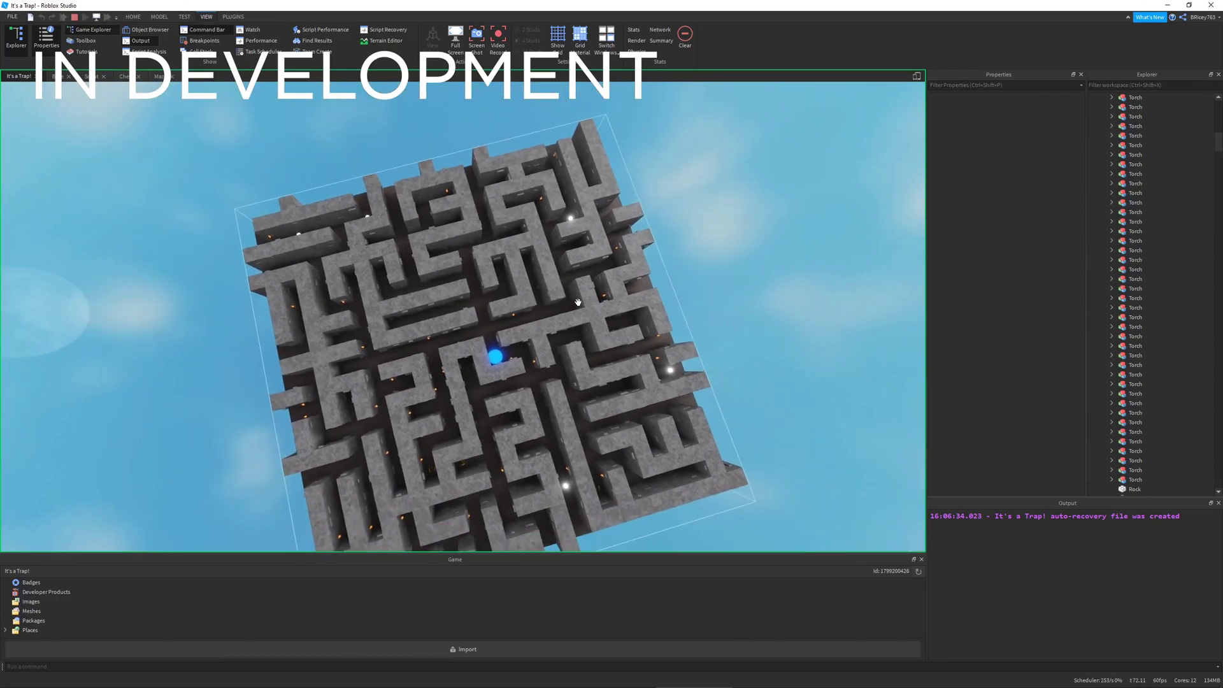
key("a")
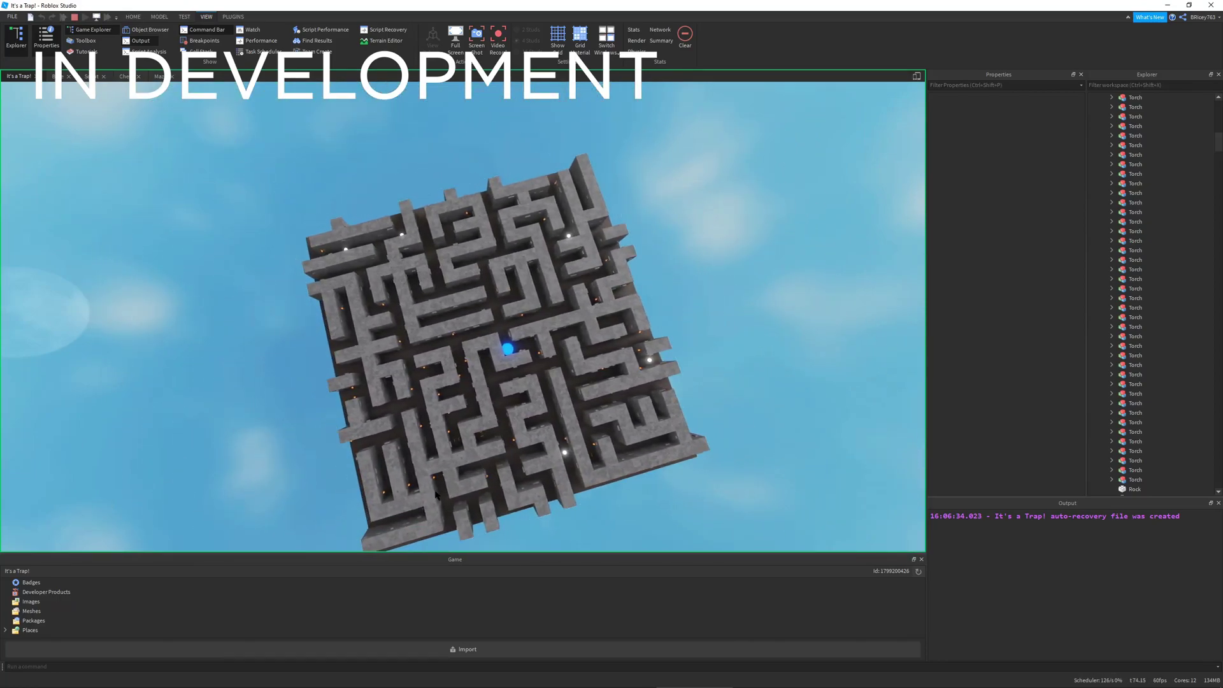
key("w")
key("d")
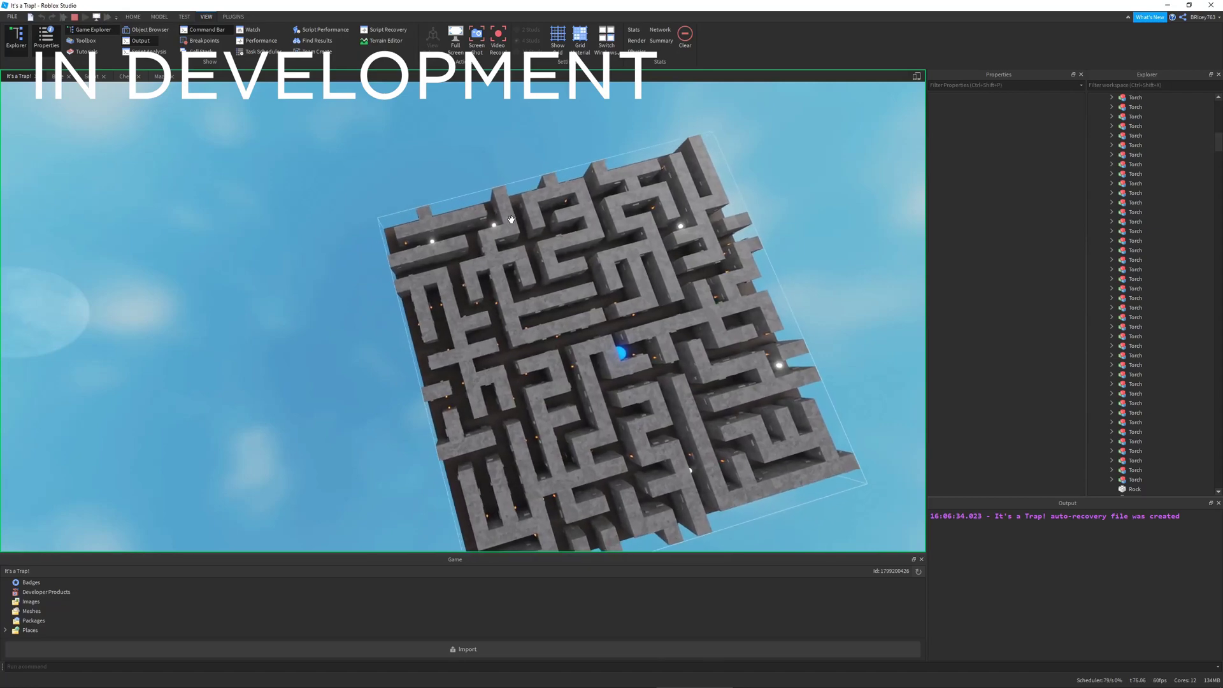
key("d")
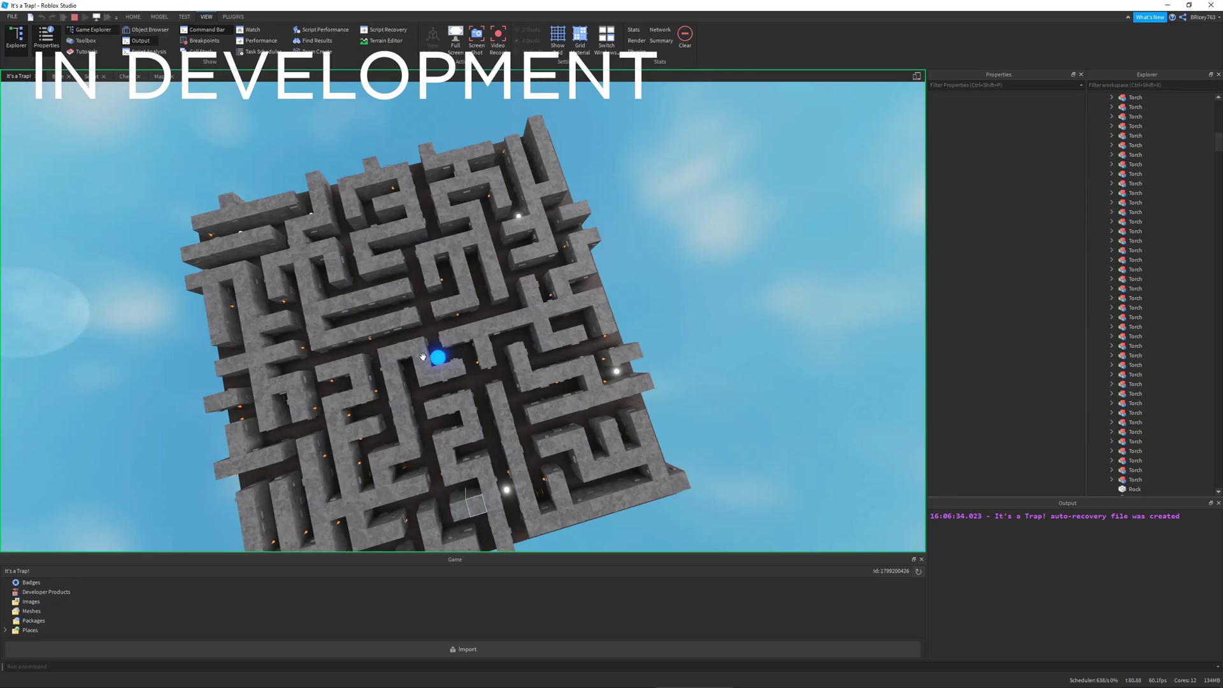
right_click_drag(423, 357, 561, 362)
- Orbit and zoom the camera through a maze corridor and up over the walls
scroll(561, 362, "up", 5)
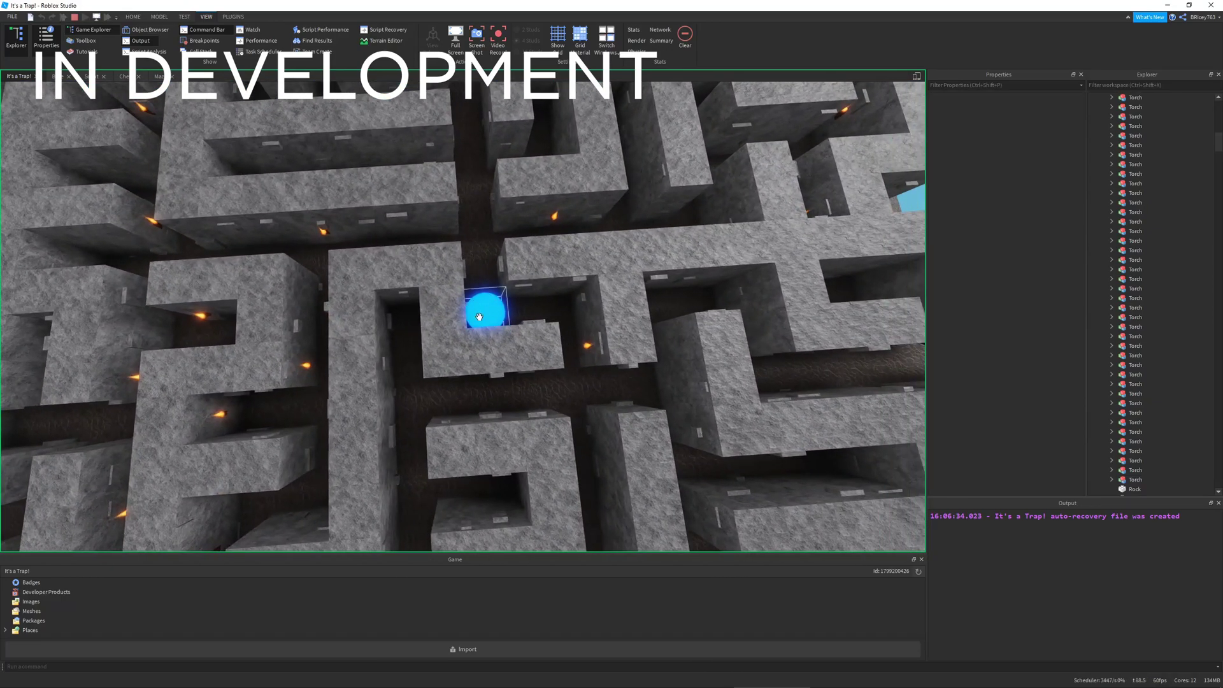
scroll(475, 310, "down", 8)
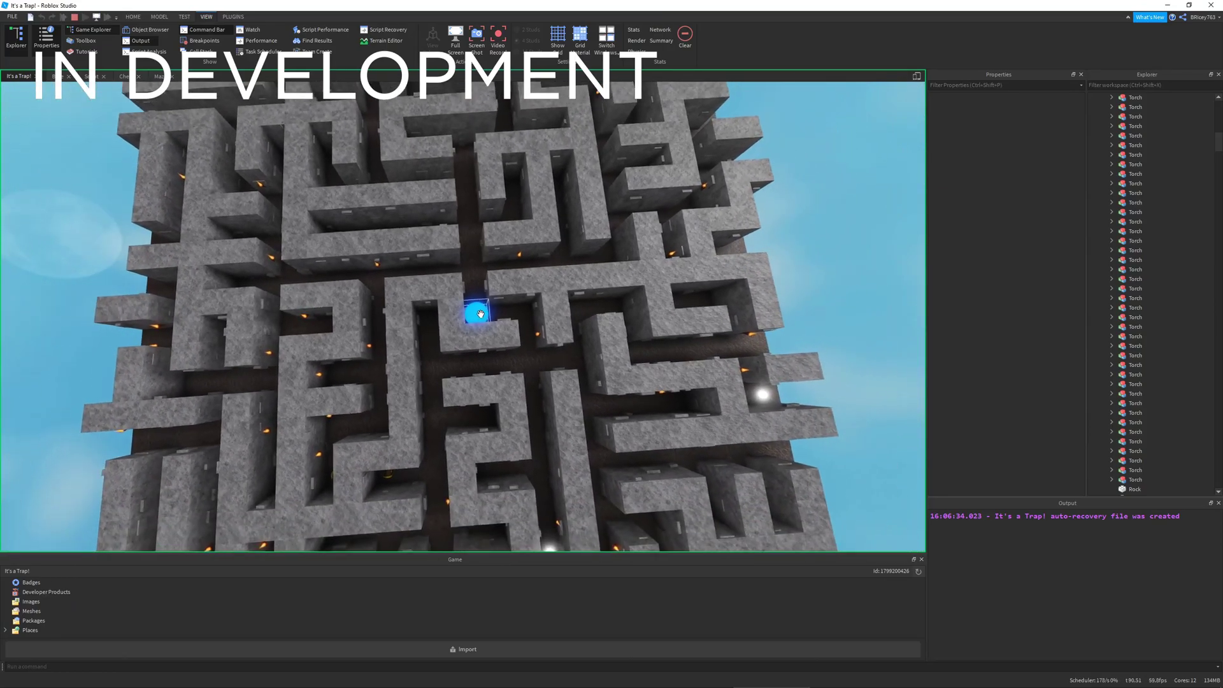
scroll(478, 317, "down", 3)
right_click_drag(479, 317, 510, 315)
scroll(519, 315, "up", 4)
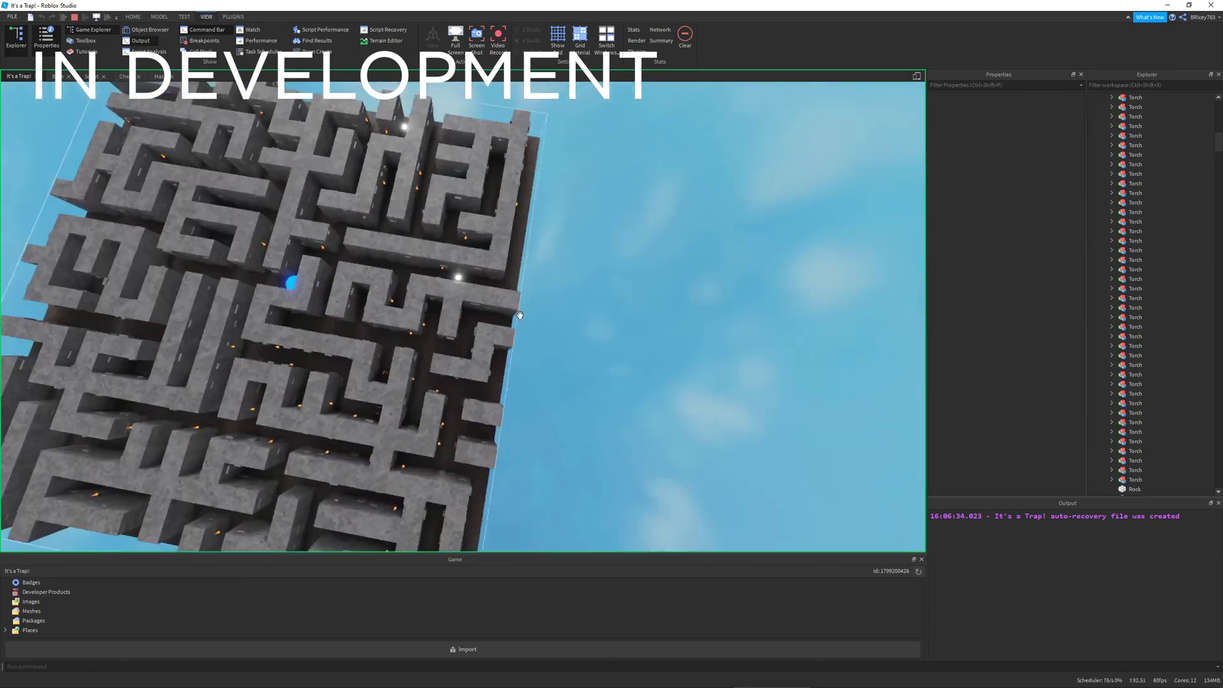
scroll(519, 315, "up", 8)
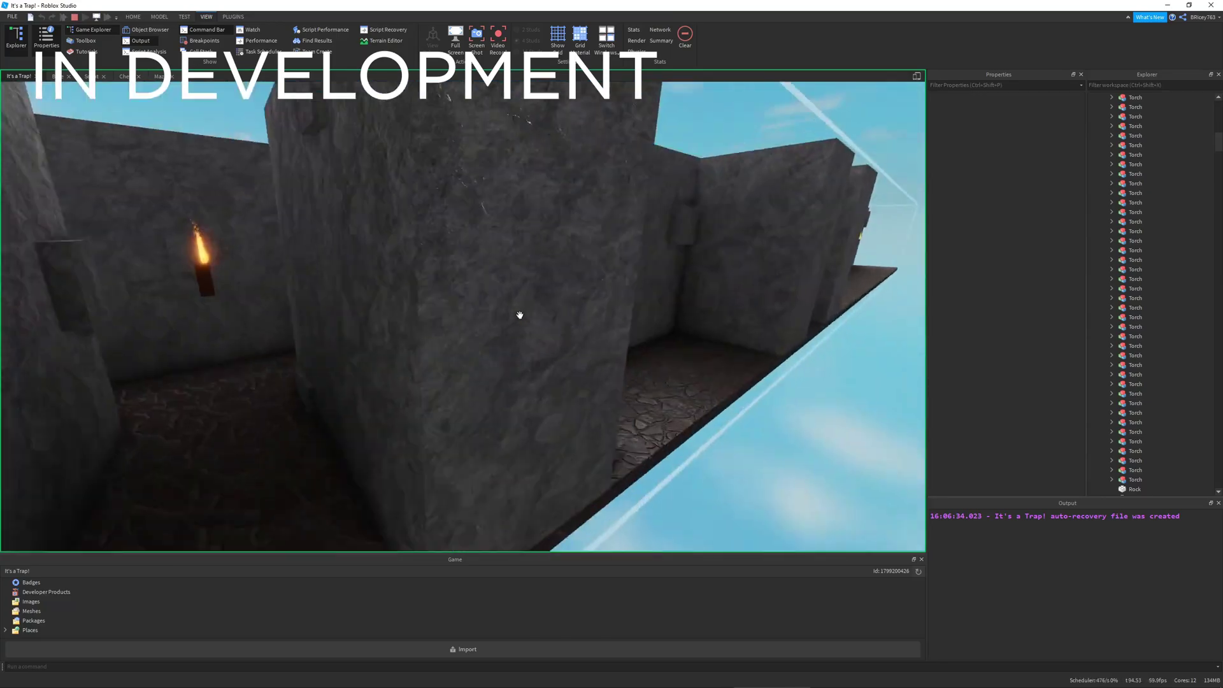
right_click_drag(517, 315, 521, 315)
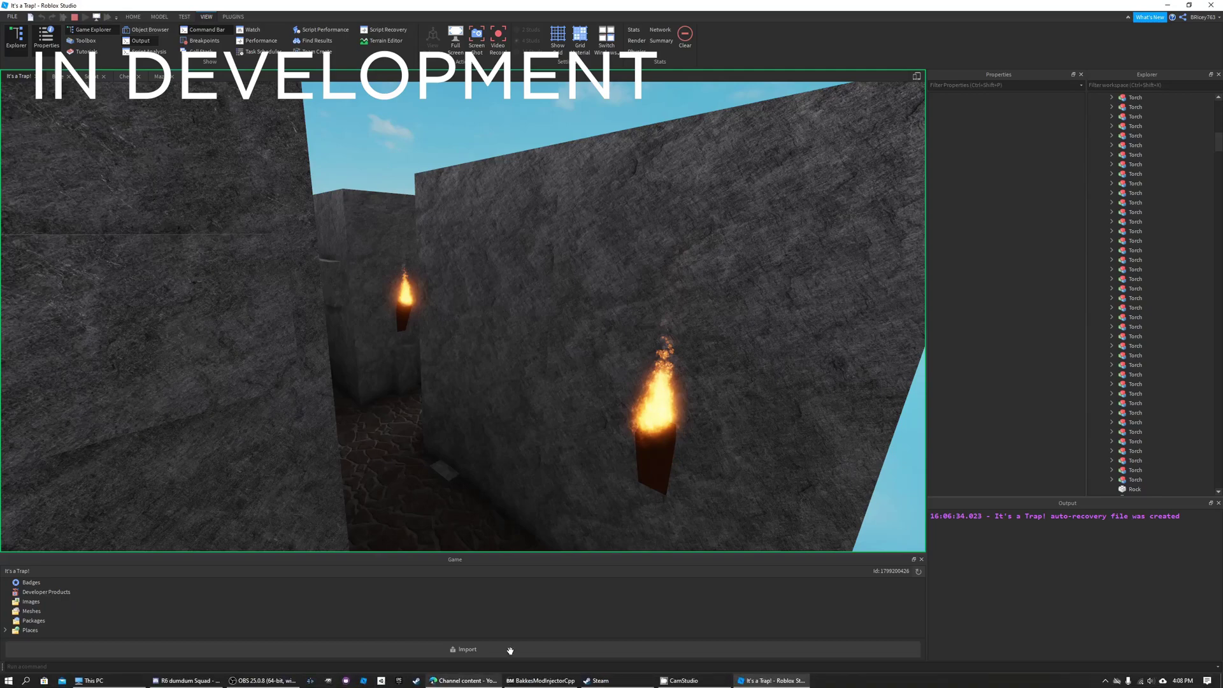
mouse_move(528, 687)
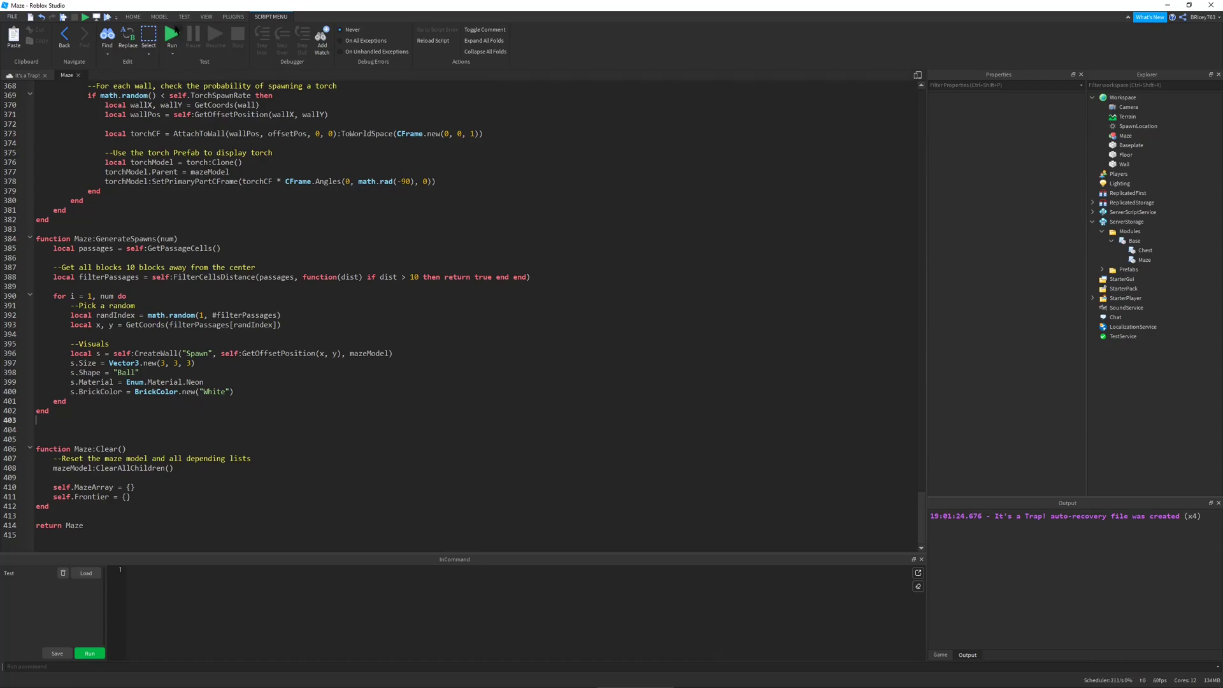
- Start a test run so the maze generates on the baseplate
left_click(172, 37)
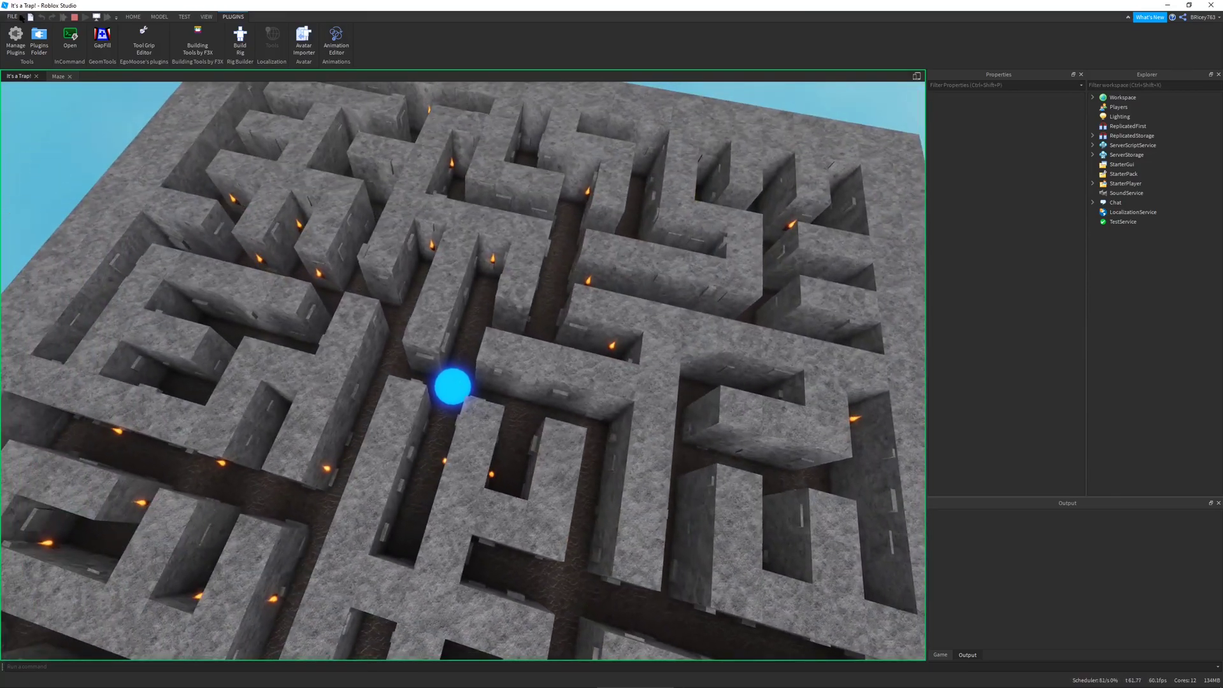
- Stop the test run with Shift+F5 and scroll the Maze script back to the top
key("shift+F5")
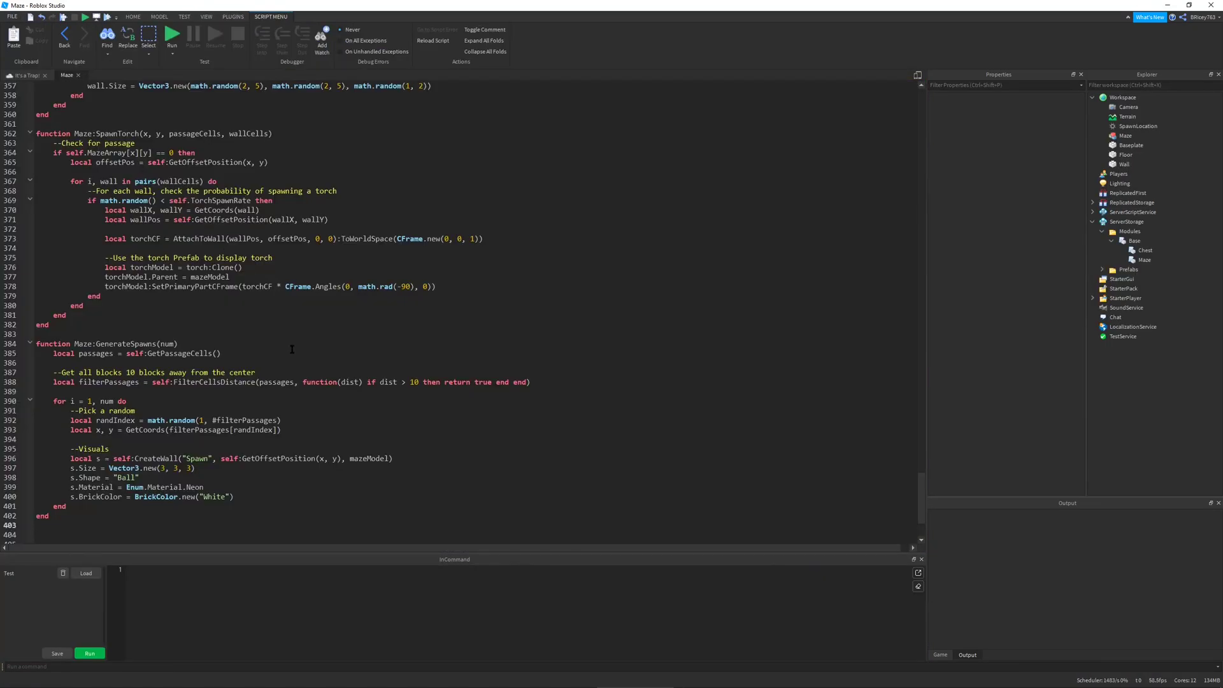
scroll(292, 349, "down", 8, "ctrl")
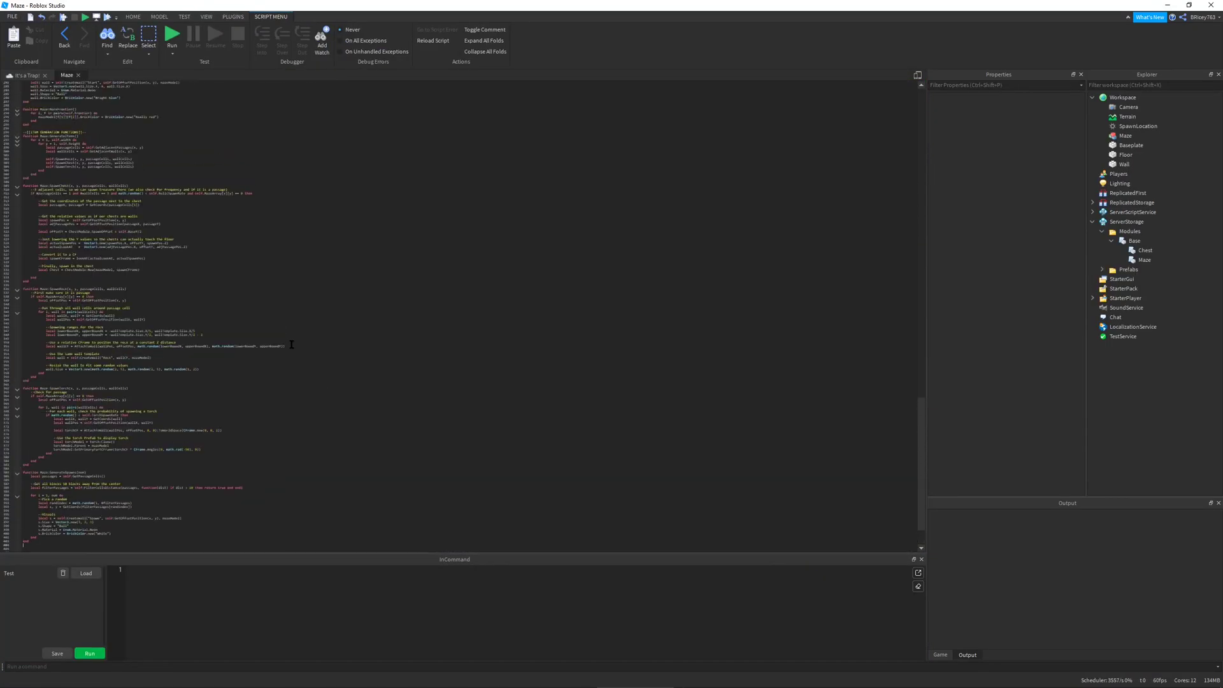
scroll(292, 350, "up", 20)
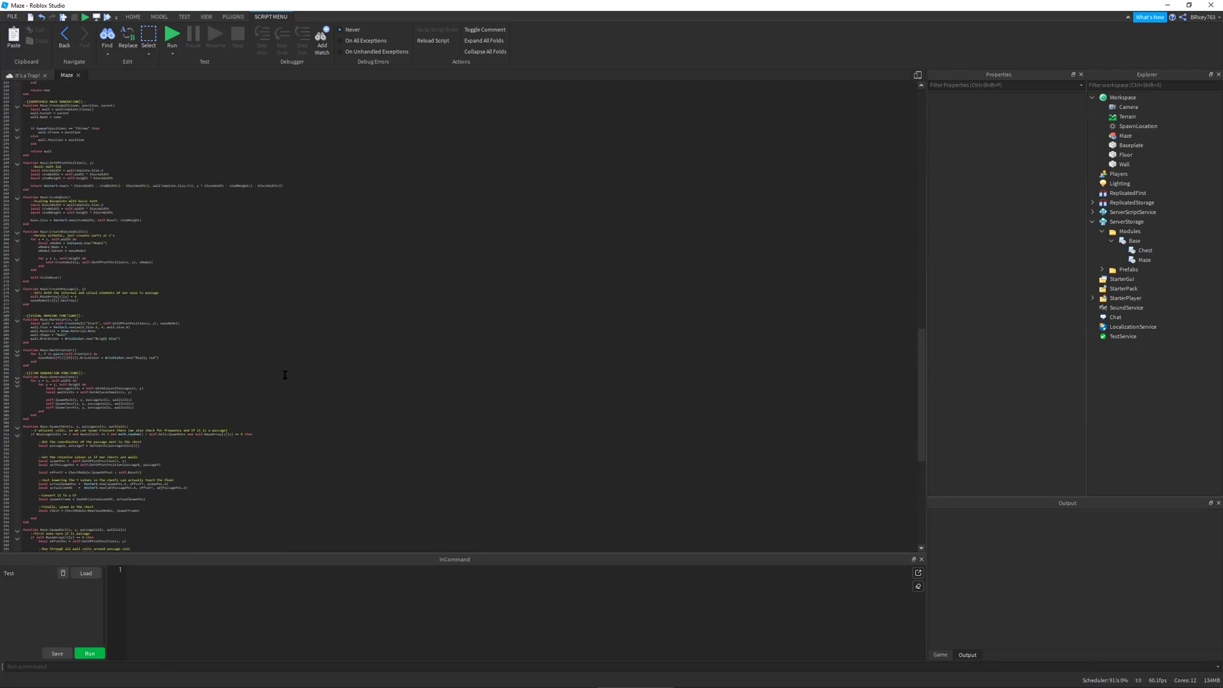
scroll(285, 374, "up", 5)
scroll(284, 382, "up", 8, "ctrl")
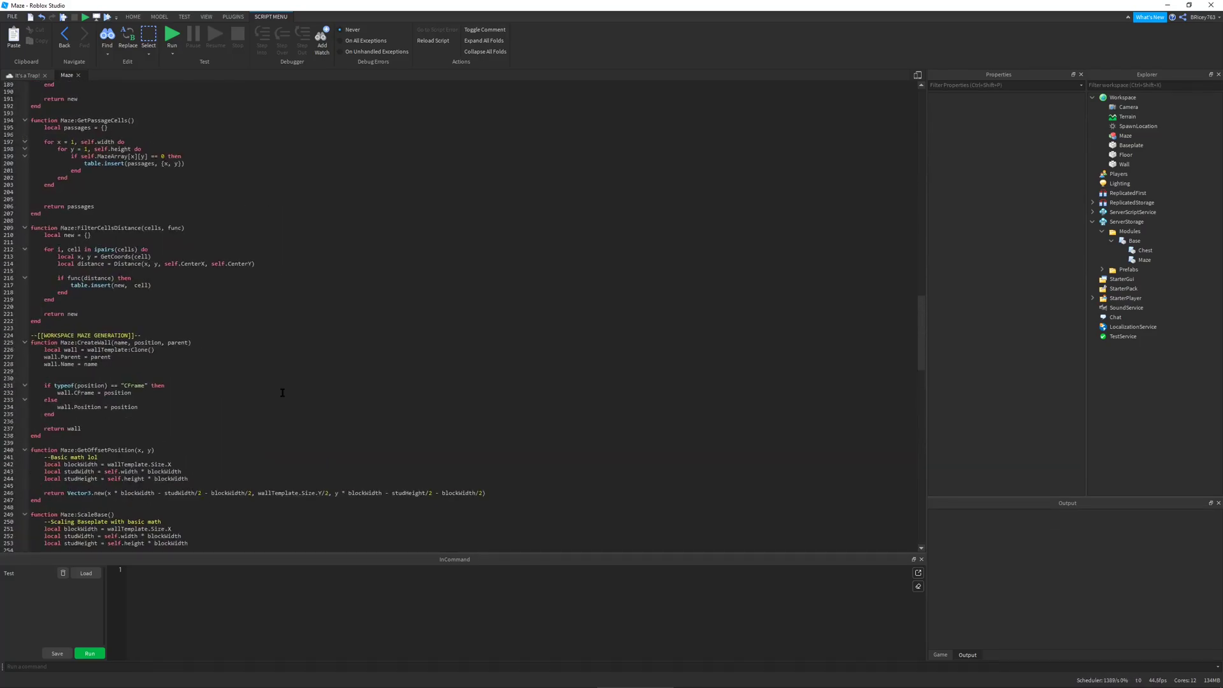
scroll(282, 393, "up", 4, "ctrl")
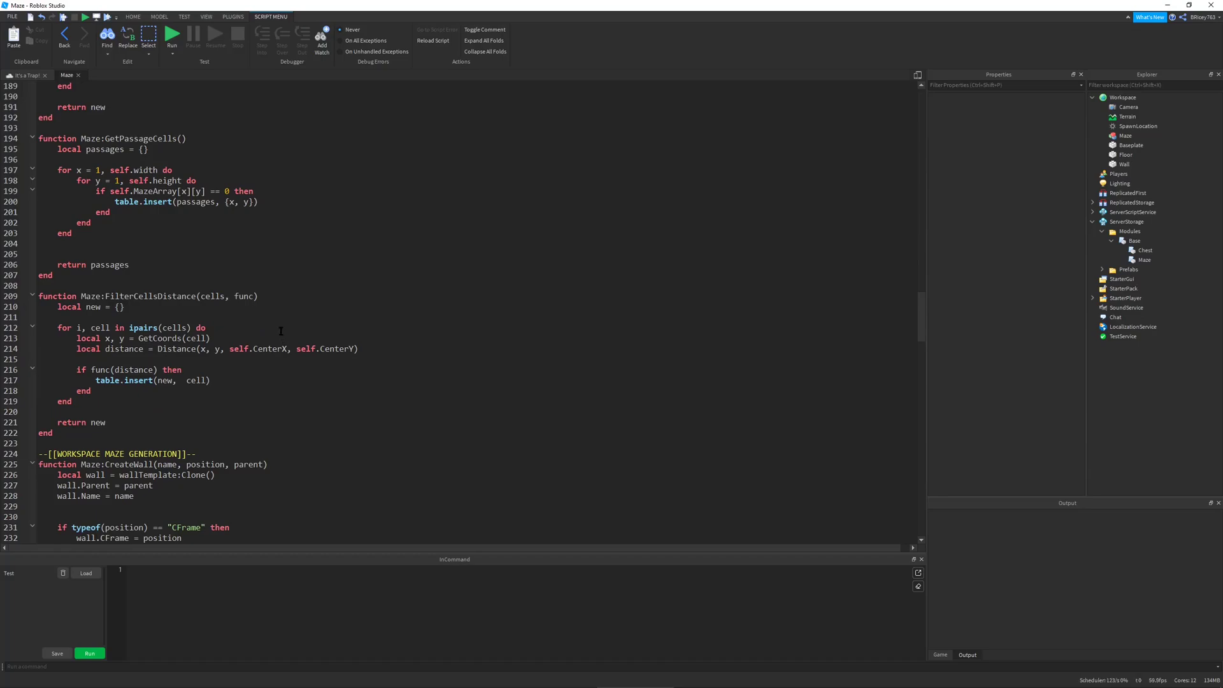
scroll(281, 331, "up", 20)
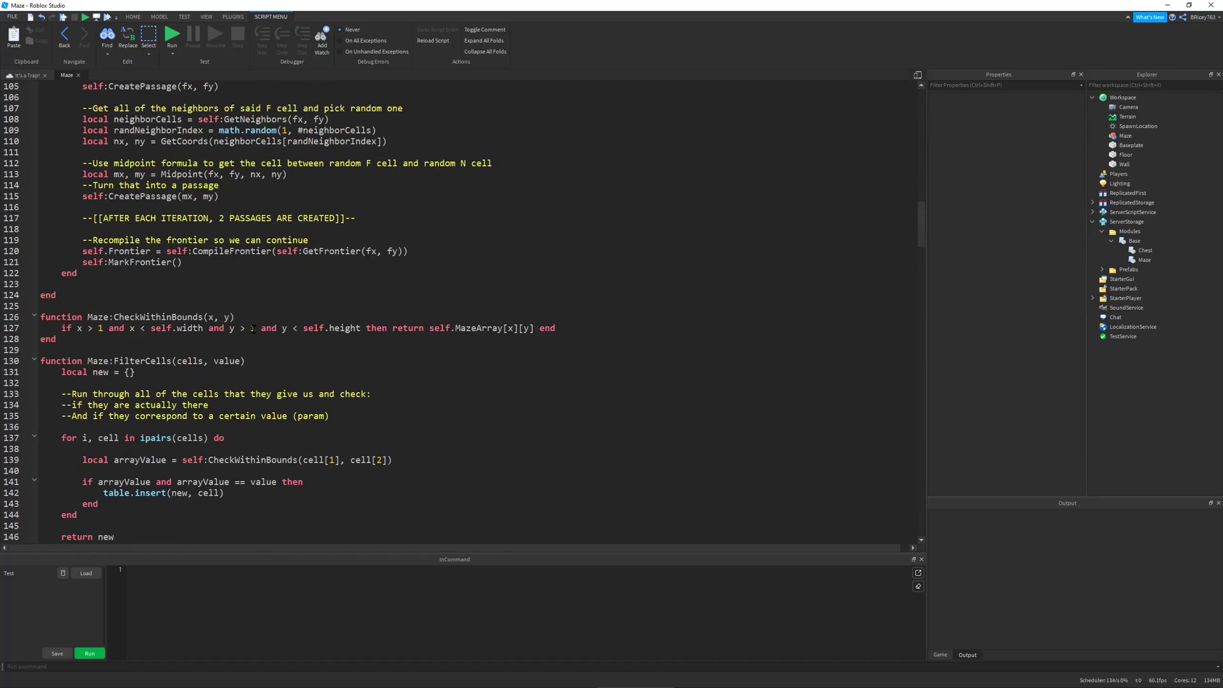
scroll(253, 329, "up", 18)
scroll(249, 274, "up", 17)
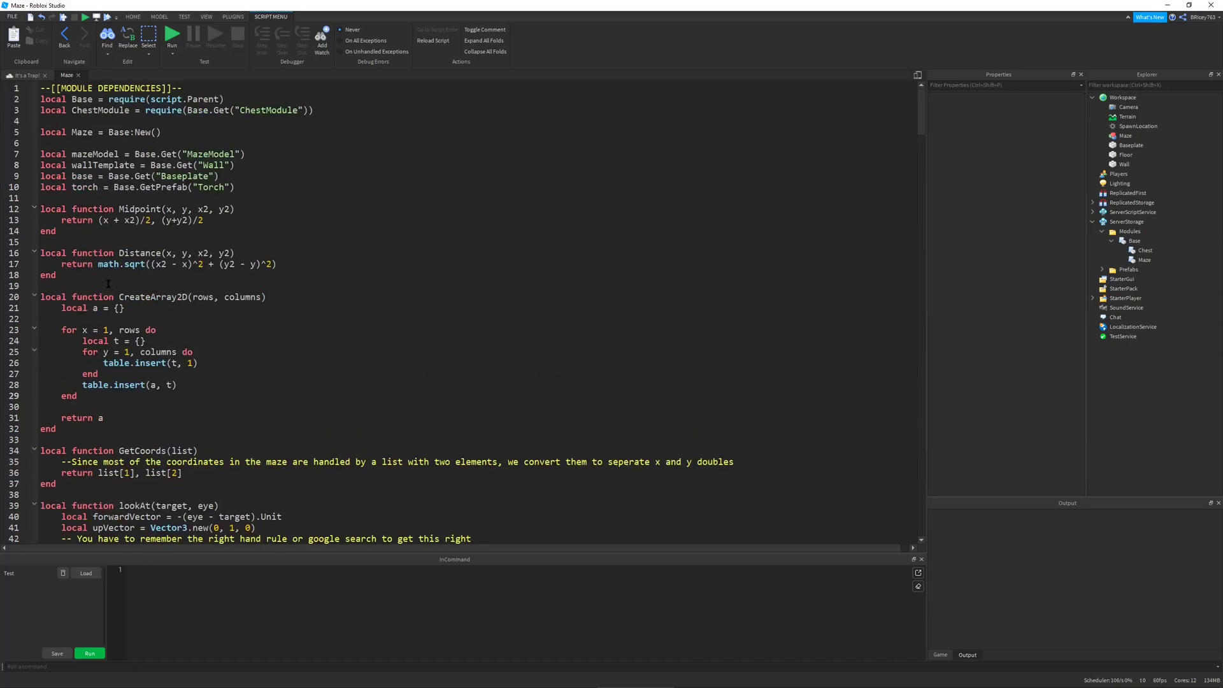
- Highlight the Distance function on lines 16-18, including its math.sqrt expression
left_click_drag(81, 279, 39, 255)
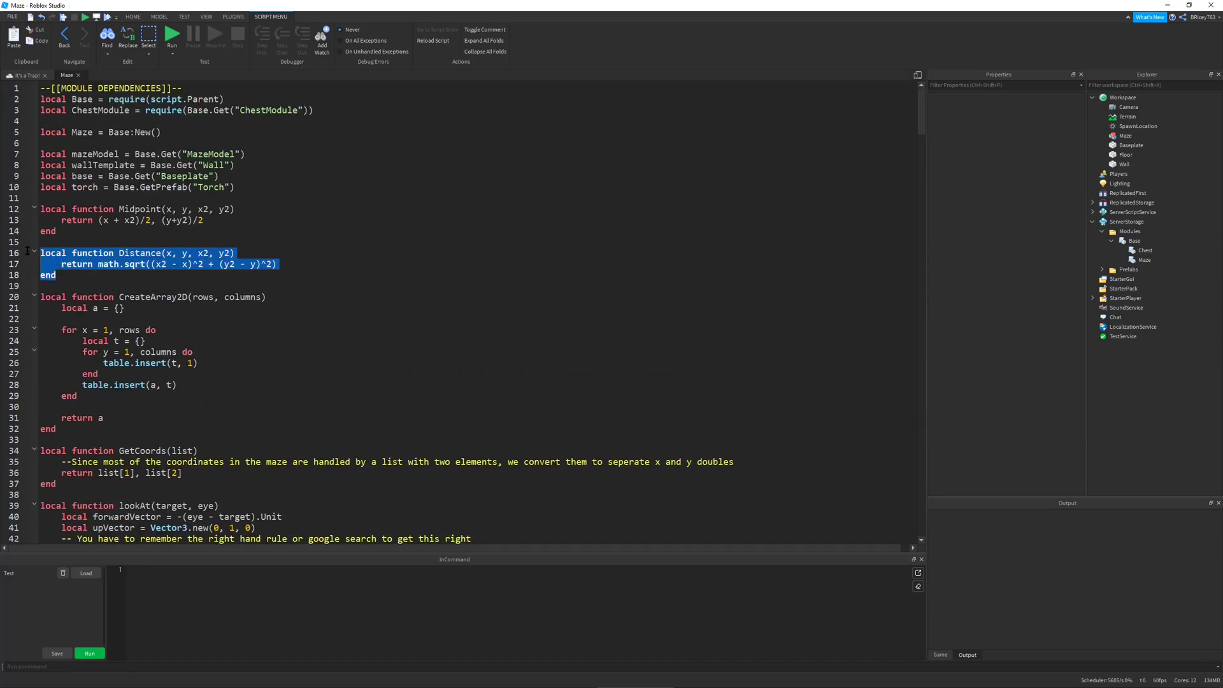
left_click(283, 265)
left_click_drag(279, 264, 97, 265)
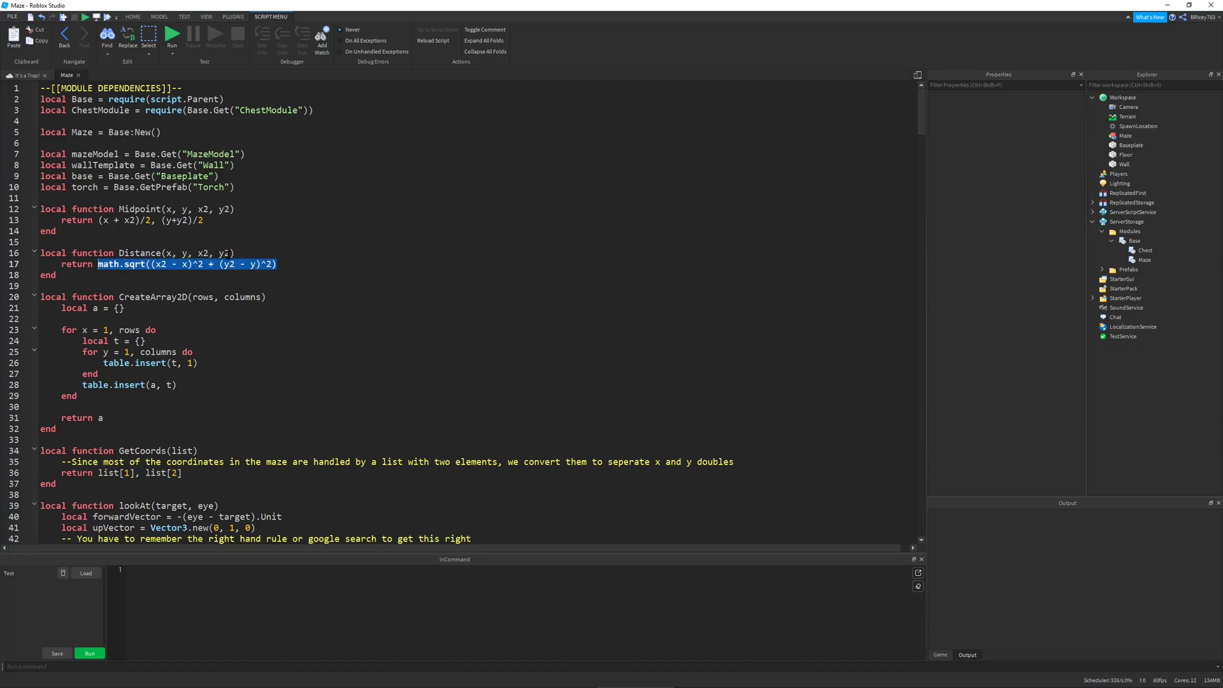
left_click_drag(231, 253, 170, 254)
left_click(255, 272)
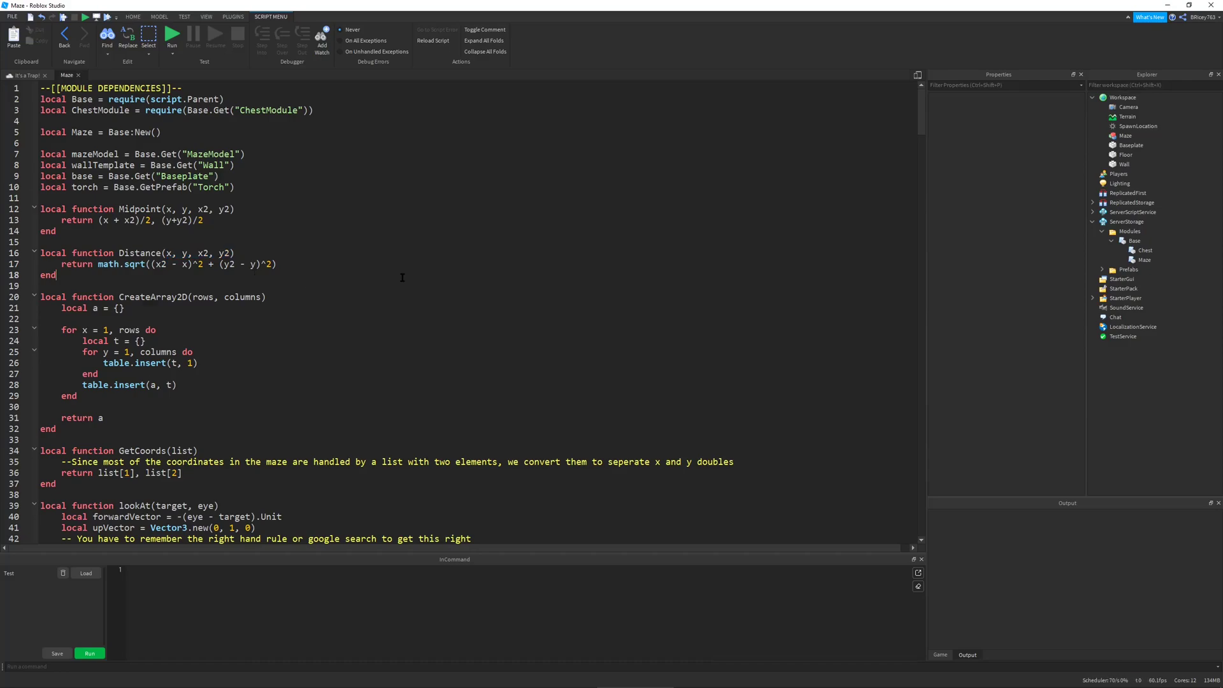
scroll(408, 274, "down", 20)
scroll(416, 269, "down", 14)
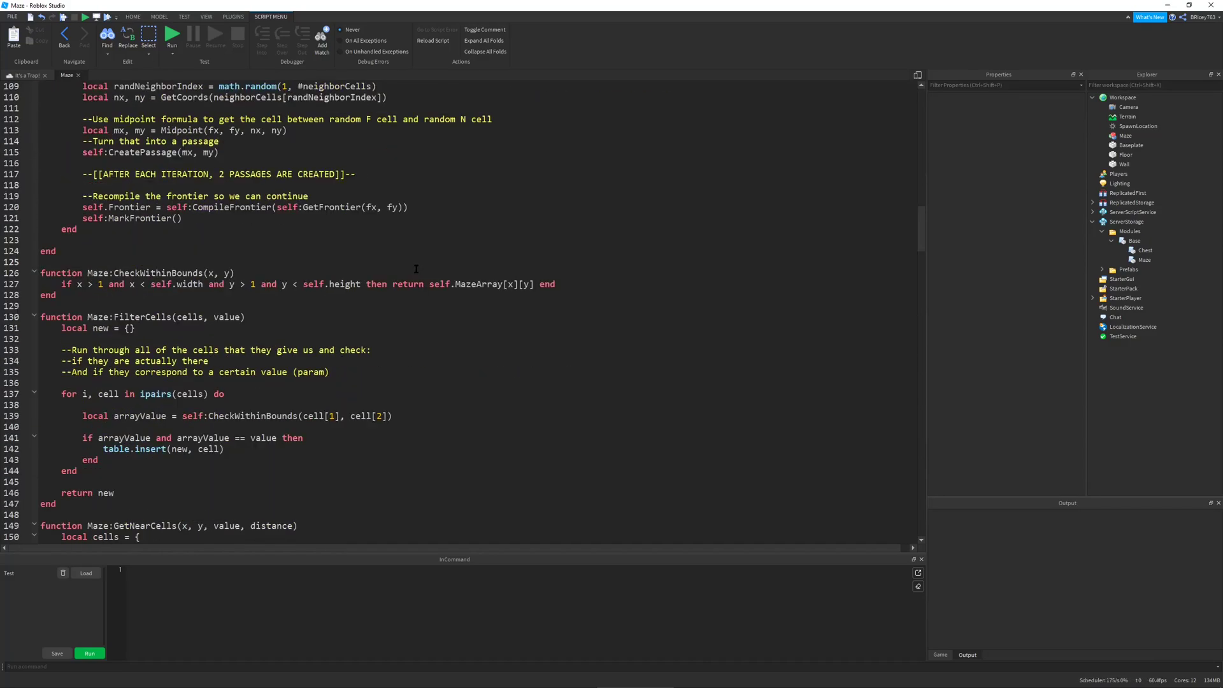
scroll(416, 269, "down", 20)
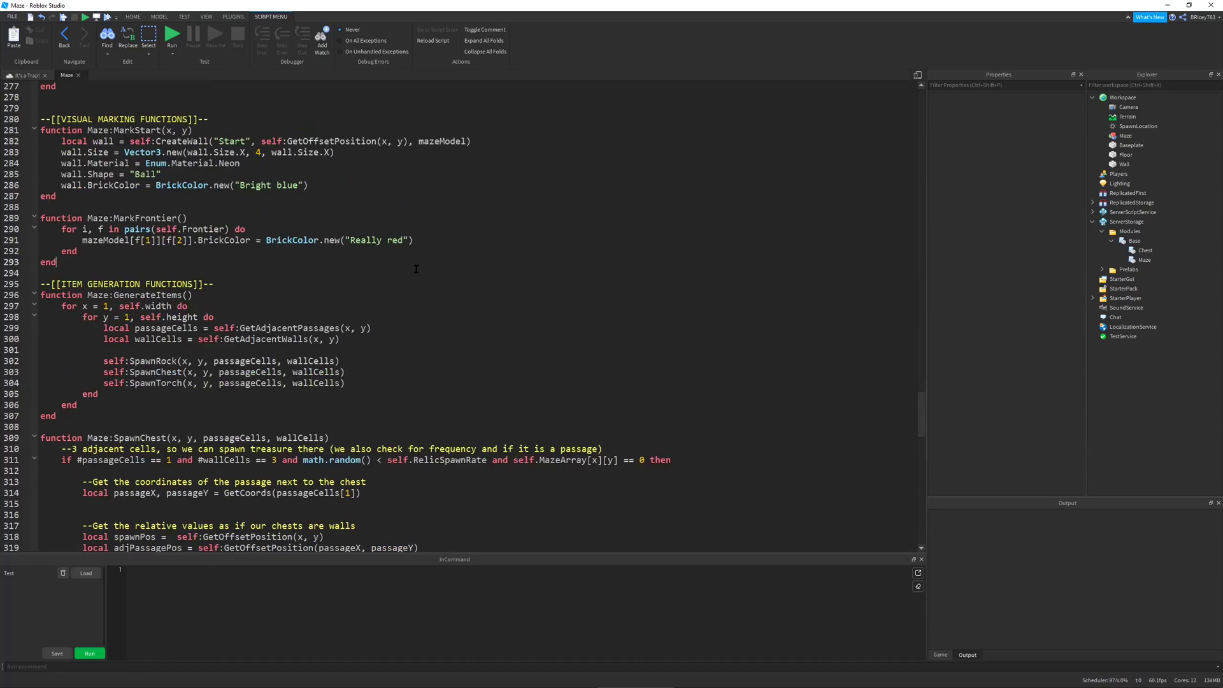
scroll(416, 269, "down", 20)
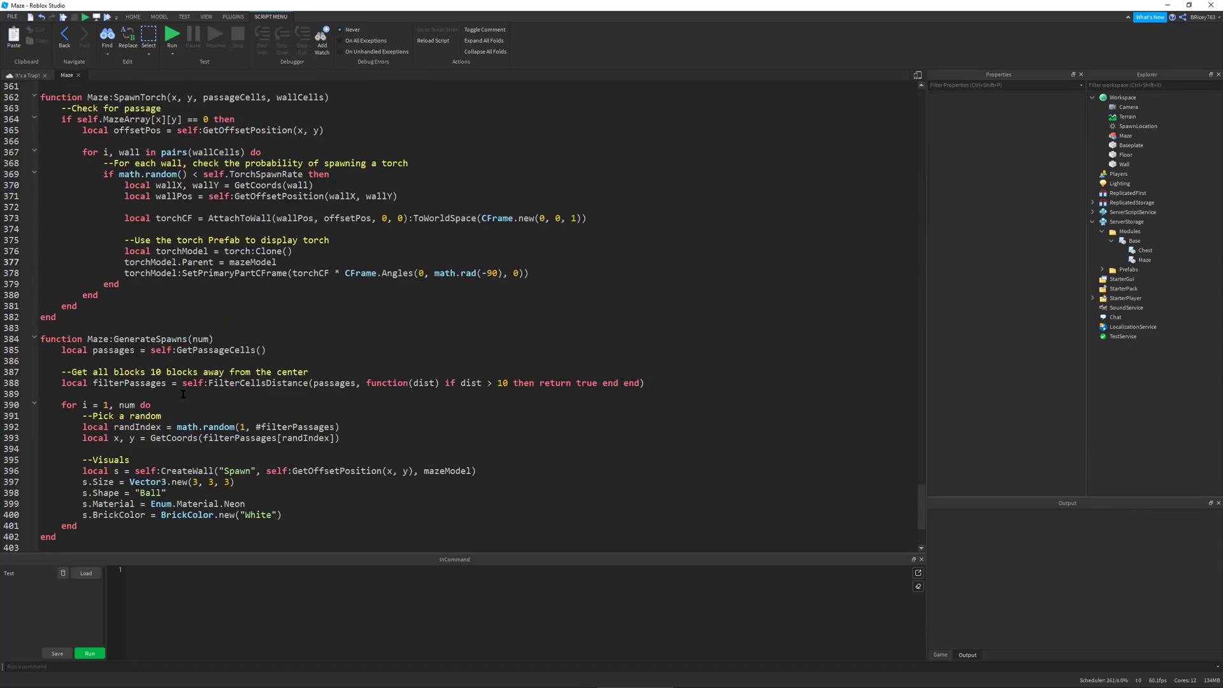
left_click_drag(183, 382, 516, 391)
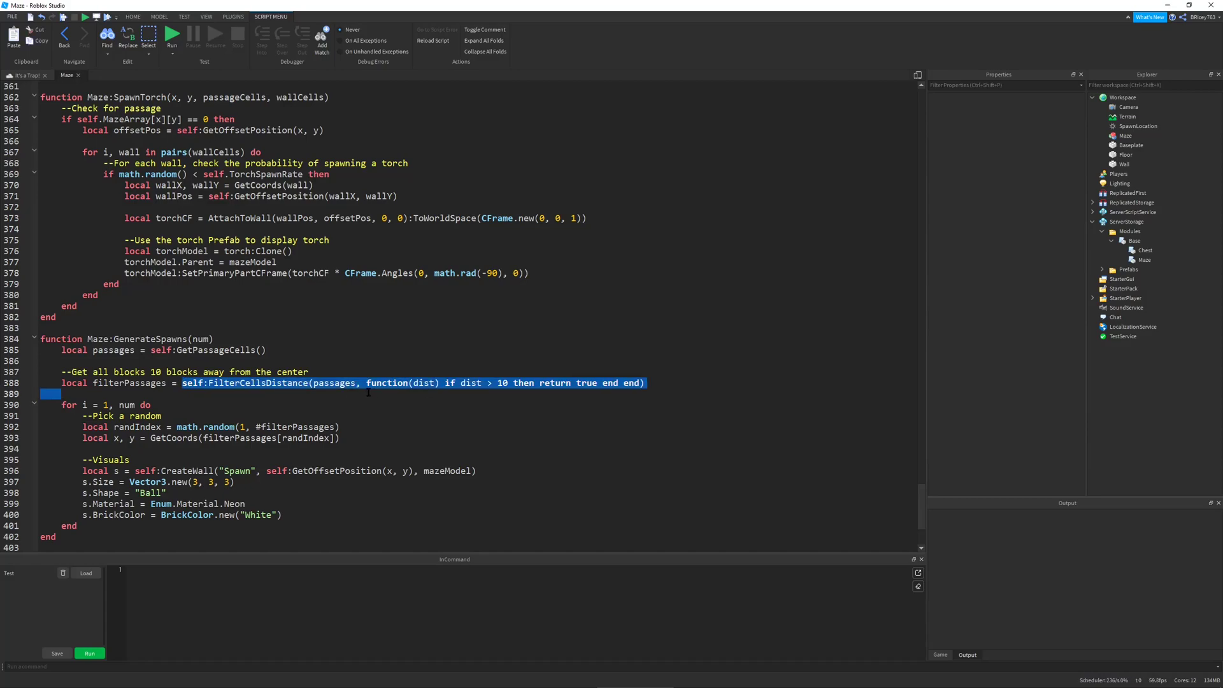
left_click_drag(369, 393, 356, 381)
left_click_drag(265, 350, 154, 350)
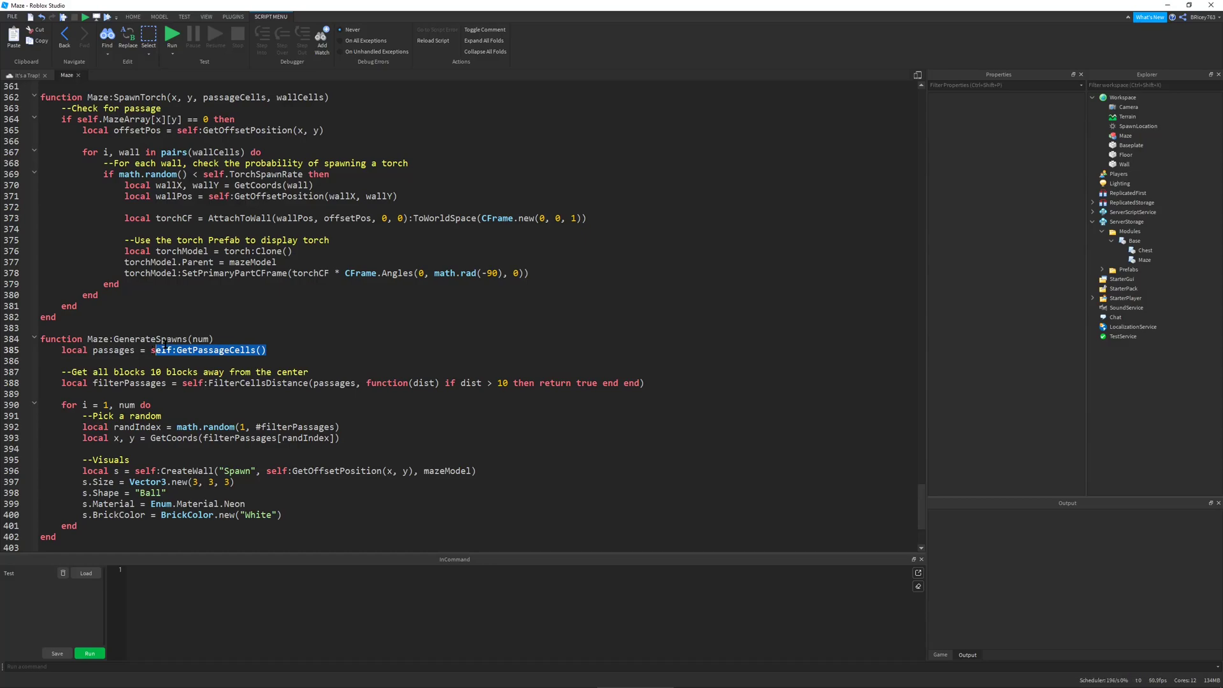
left_click_drag(188, 338, 114, 338)
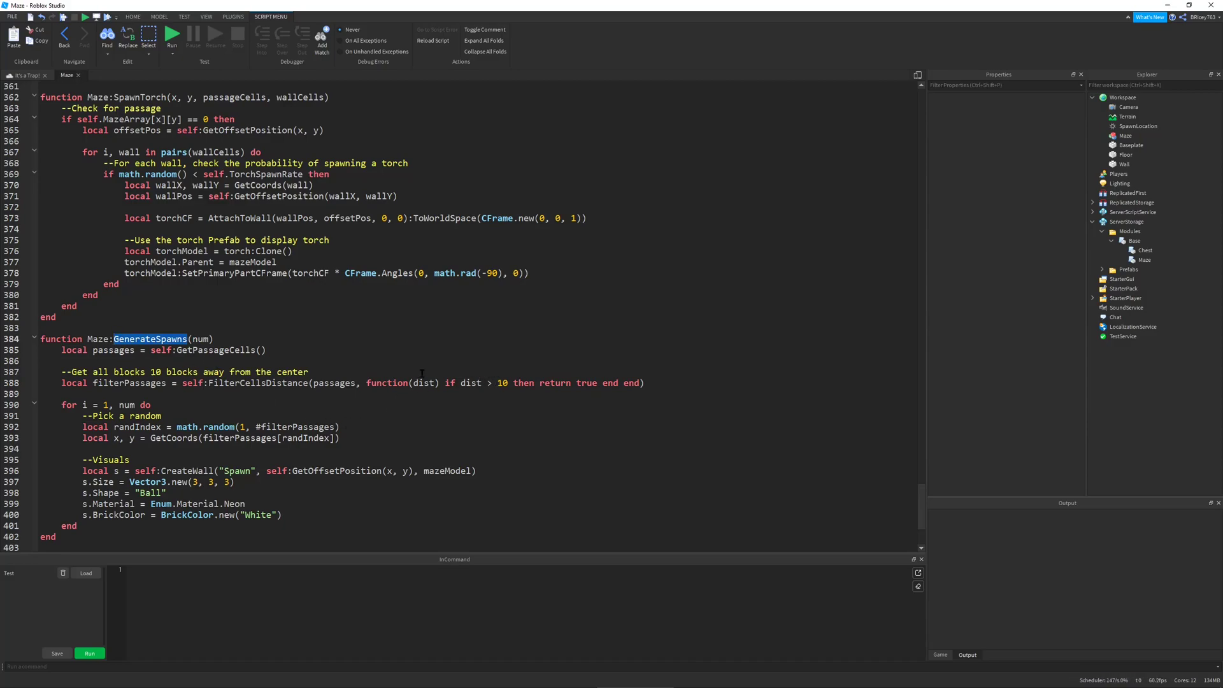
double_click(261, 382)
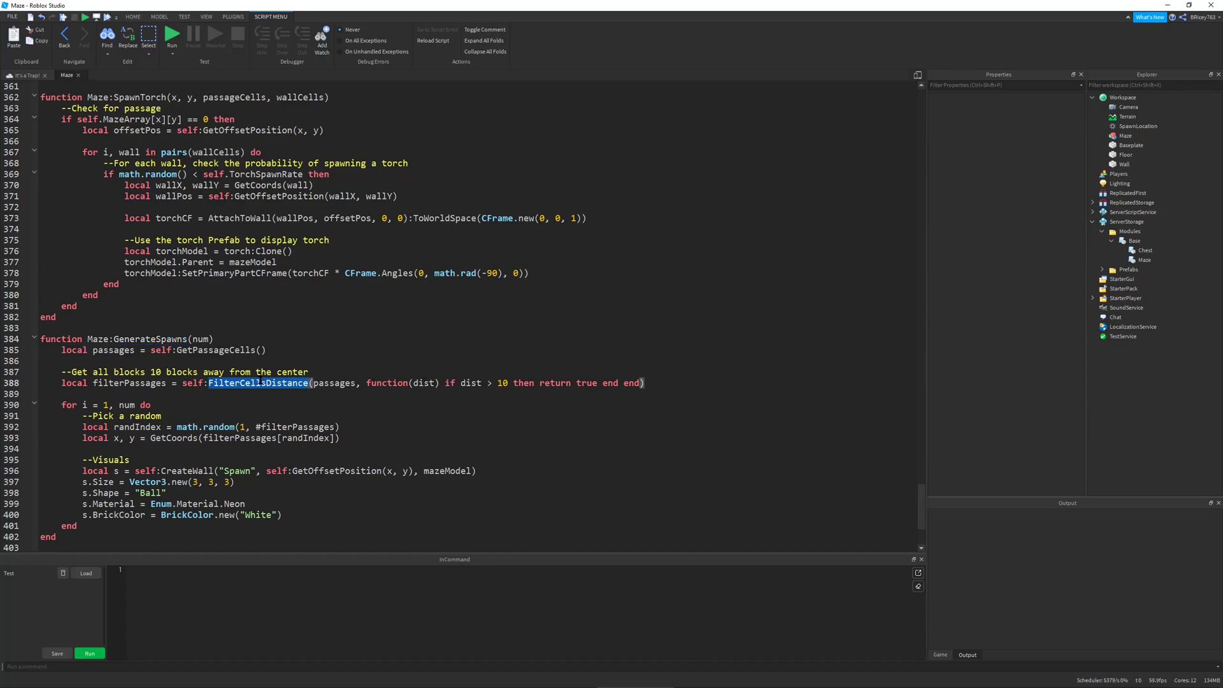
double_click(422, 383)
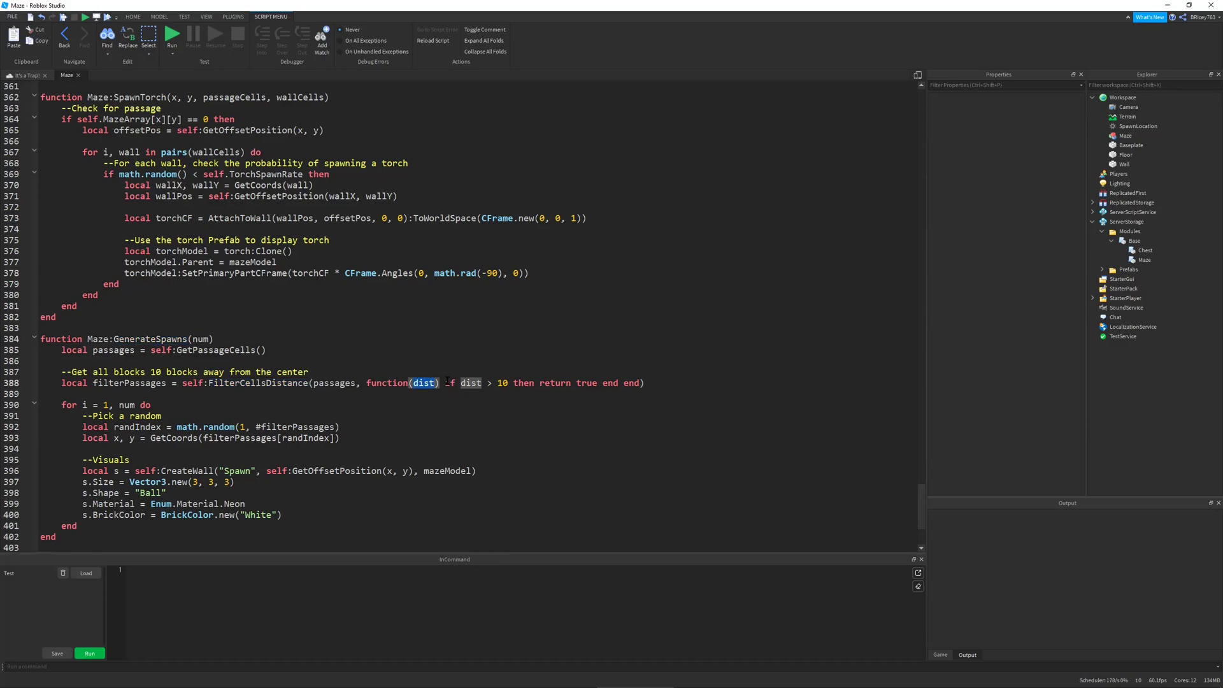
double_click(502, 383)
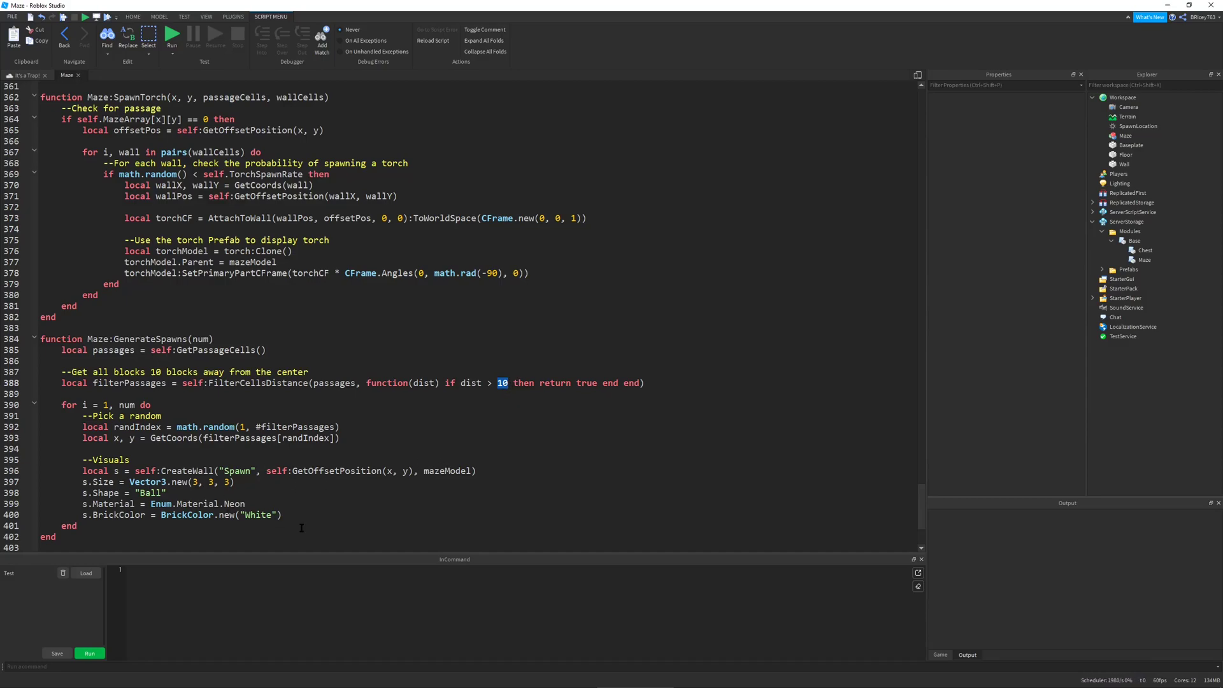
left_click_drag(283, 516, 33, 459)
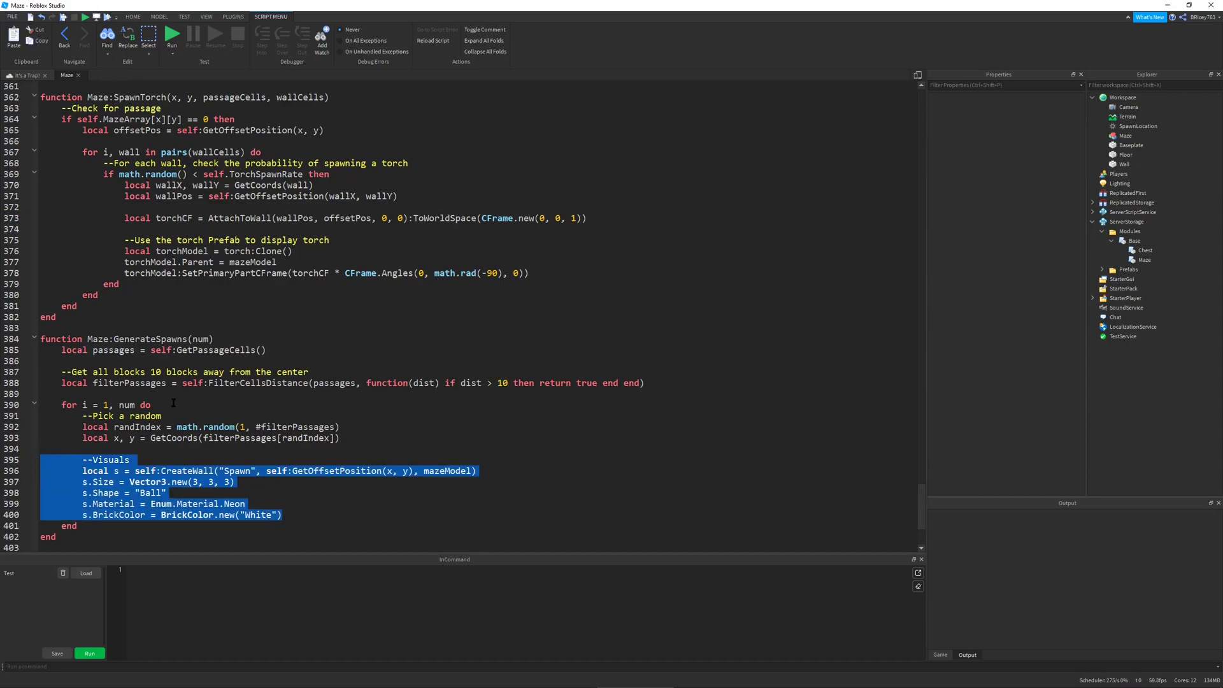
- Highlight the AttachToWall call on line 351, then page up toward the helper functions
scroll(289, 358, "up", 7)
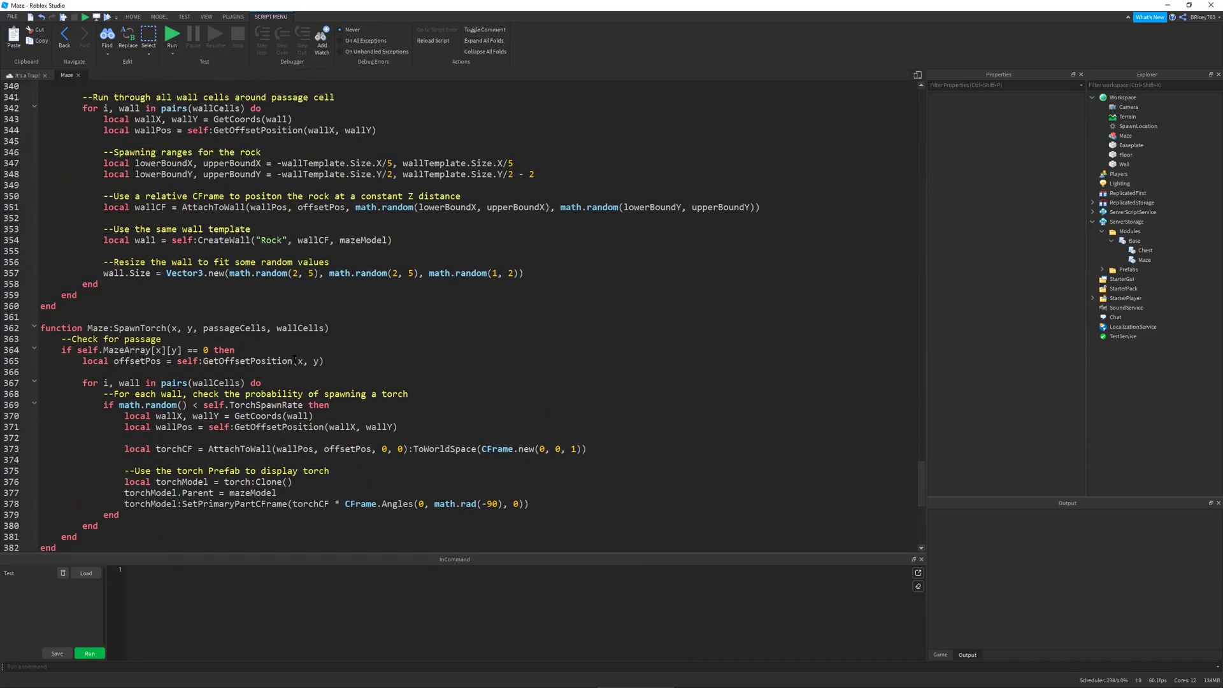
scroll(307, 350, "up", 3)
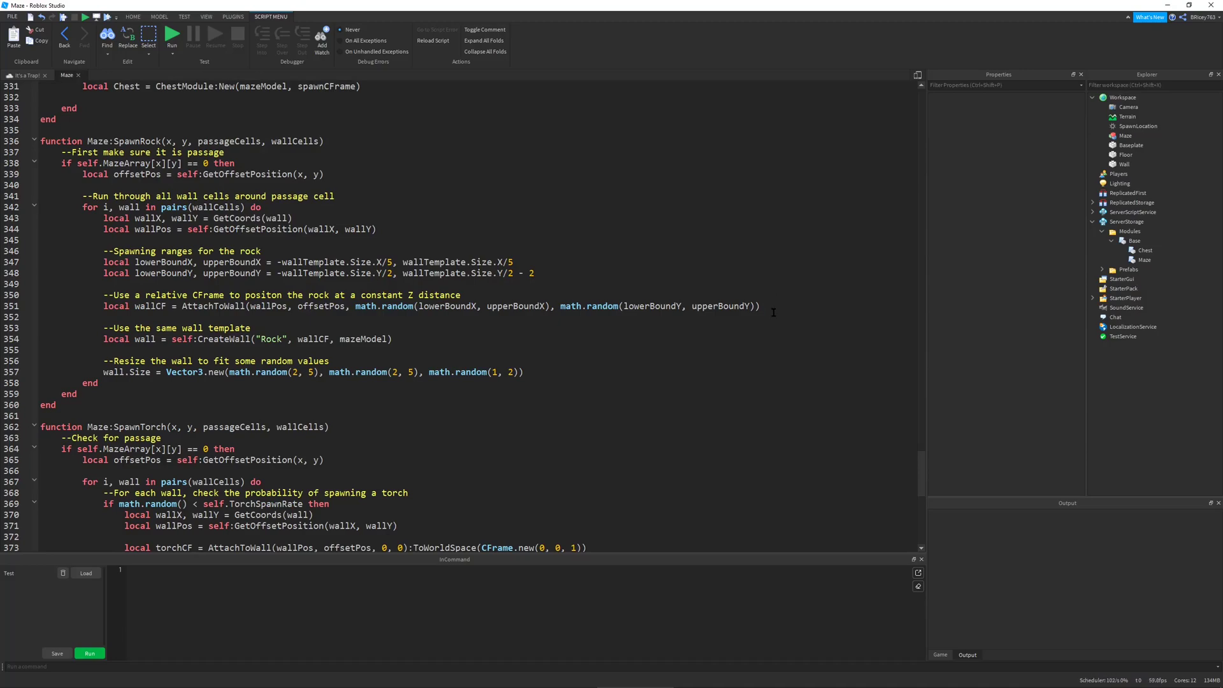
left_click_drag(773, 306, 183, 306)
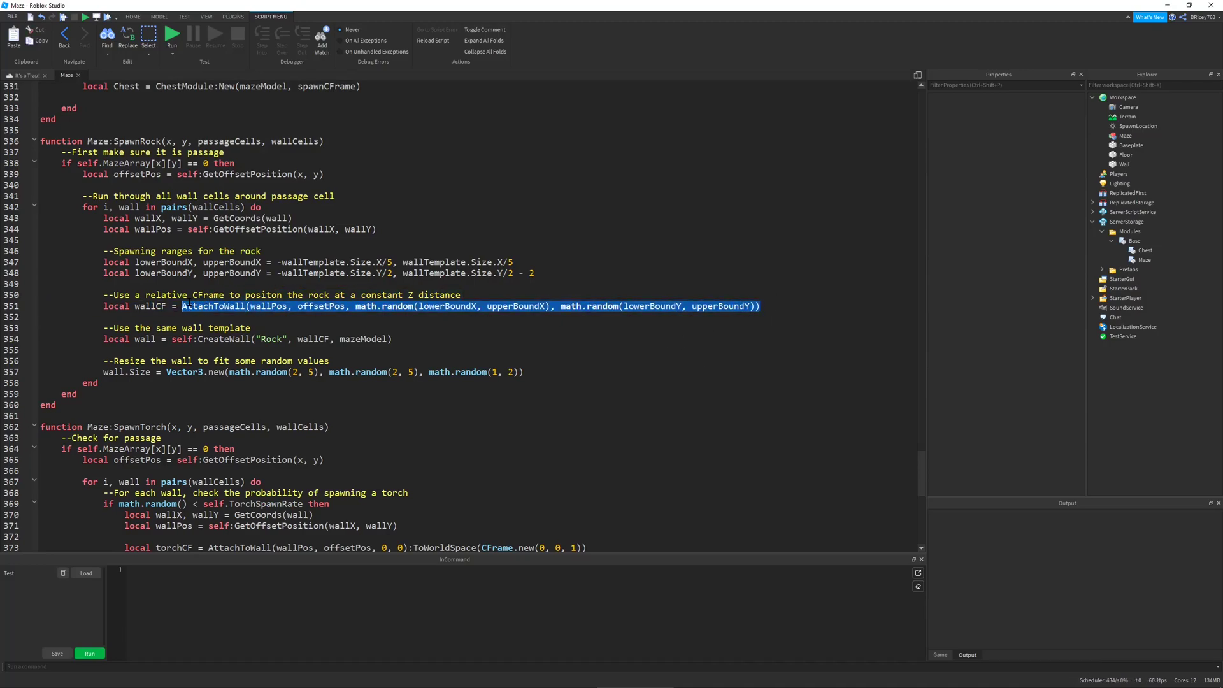
left_click(257, 330)
key("Page_Up")
key("Page_Up")
key("Page_Up")
key("Page_Up")
key("Page_Up")
key("Page_Up")
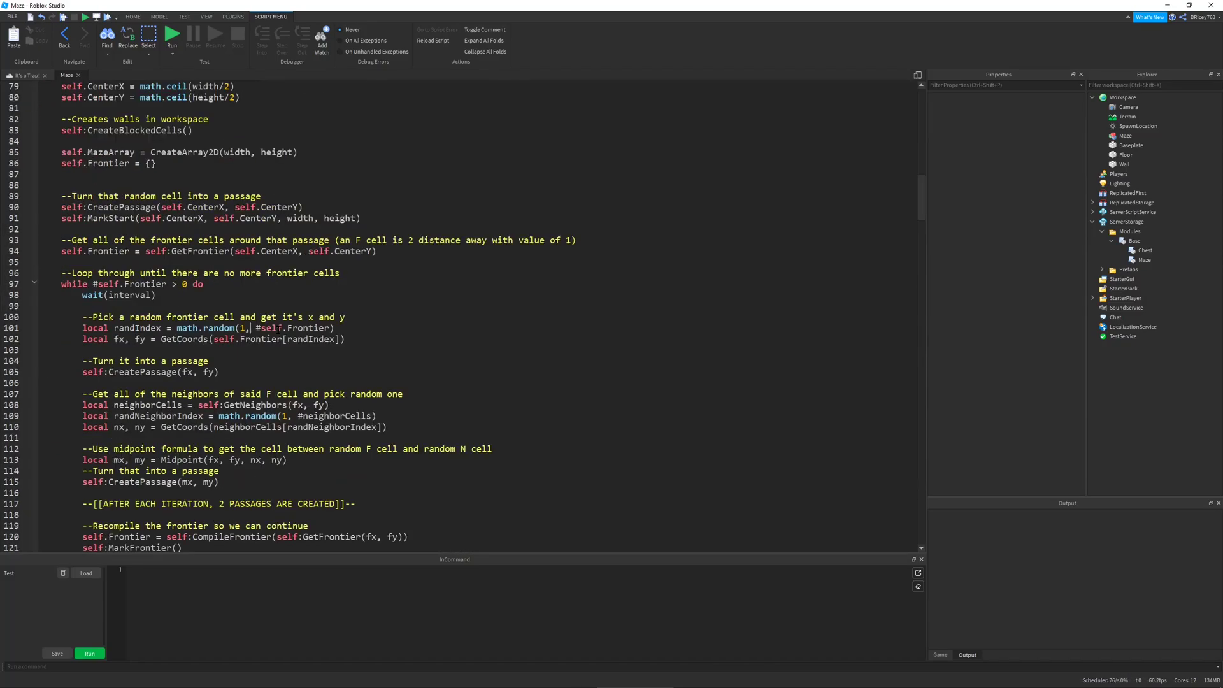
key("Page_Up")
key("Page_Up")
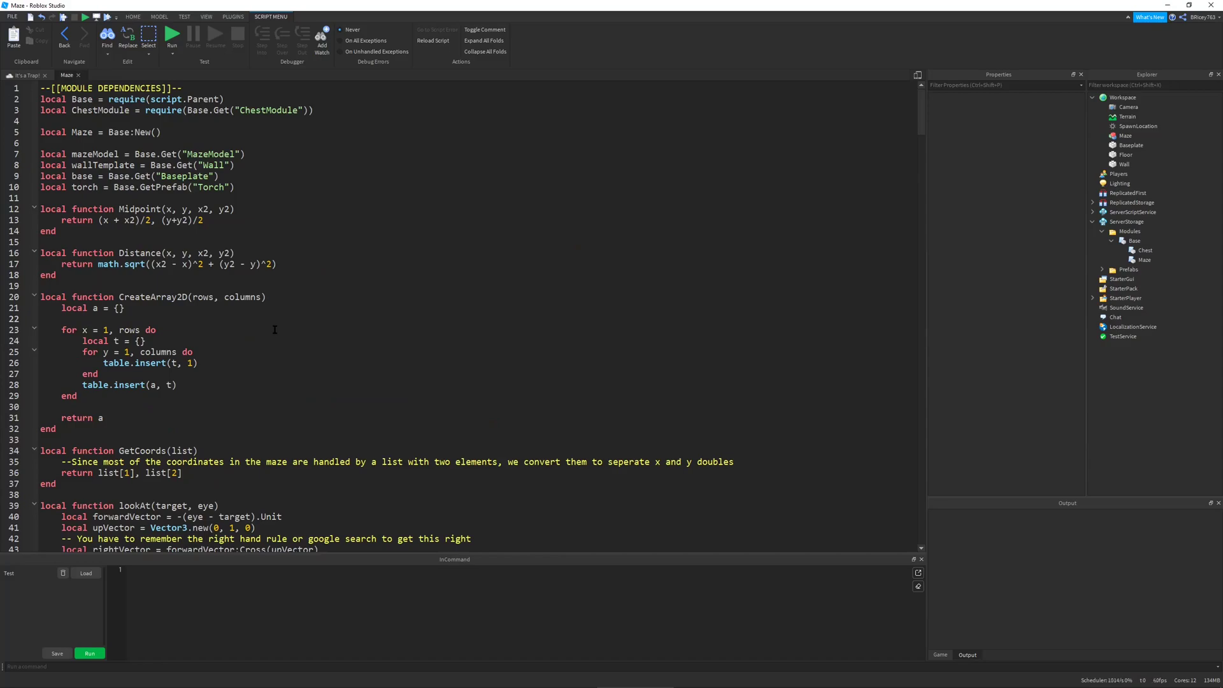
scroll(275, 330, "down", 5)
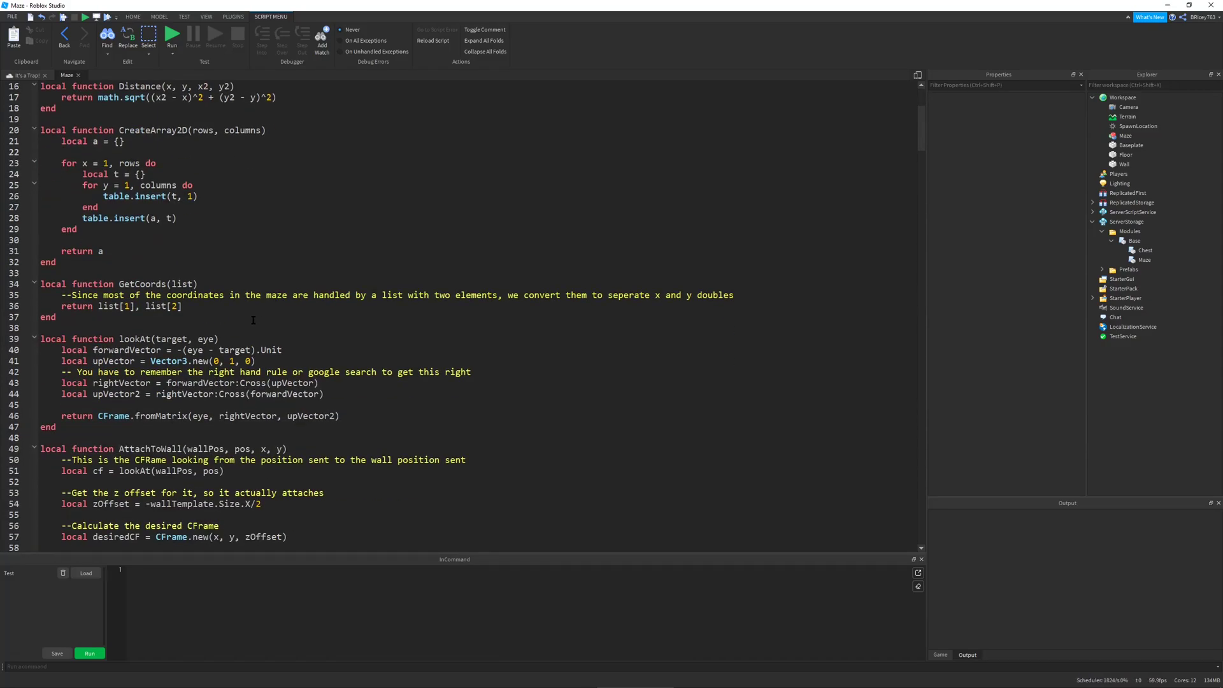
- Search the Maze script for 'attach' and close the find box
key("ctrl+f")
type("attach")
scroll(311, 303, "down", 4)
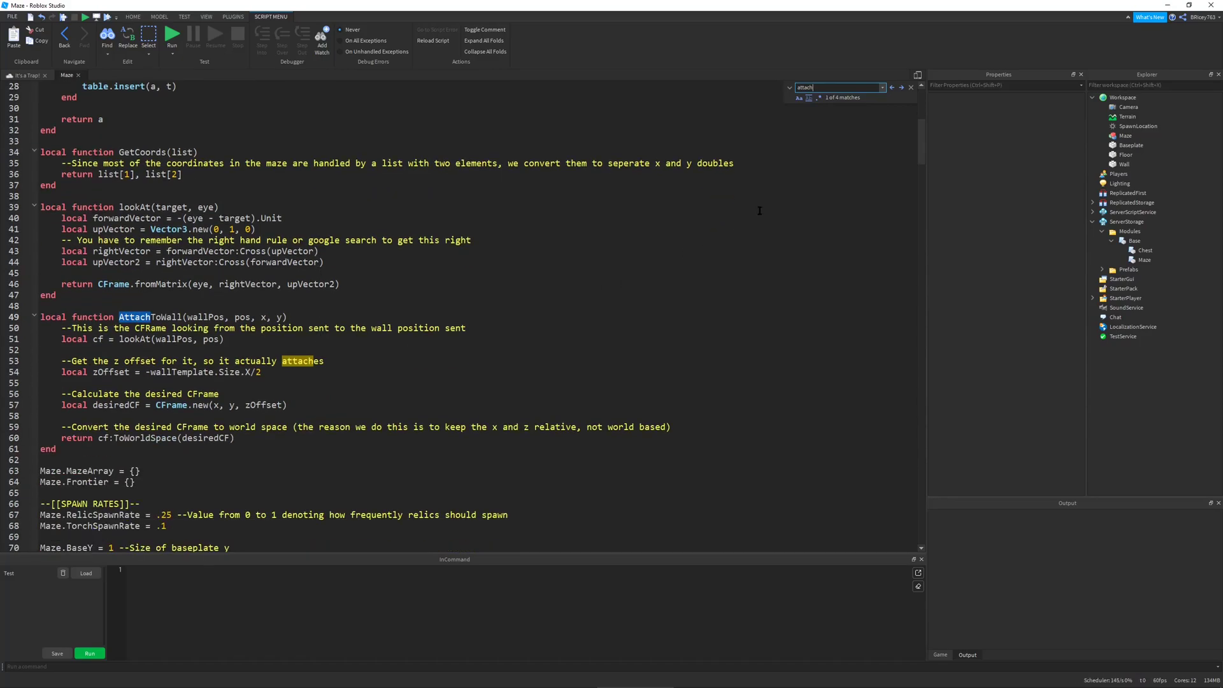
left_click(911, 87)
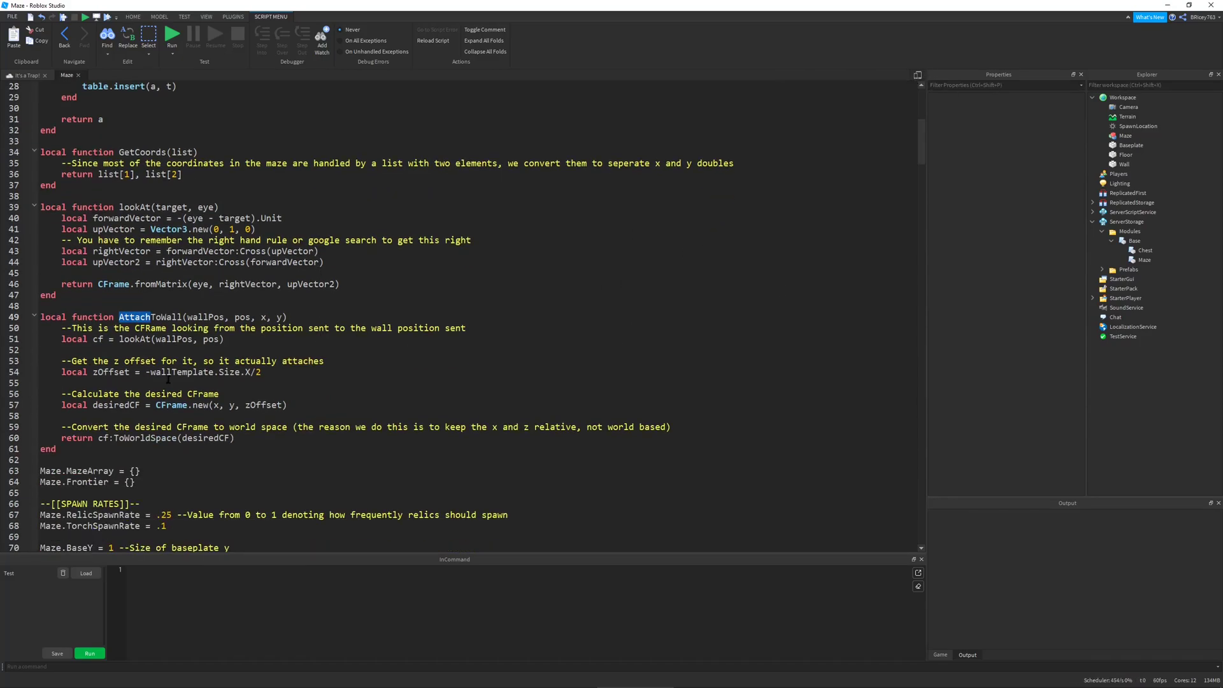
- Highlight AttachToWall's wallPos, pos, x and y parameters and its return lines
double_click(207, 316)
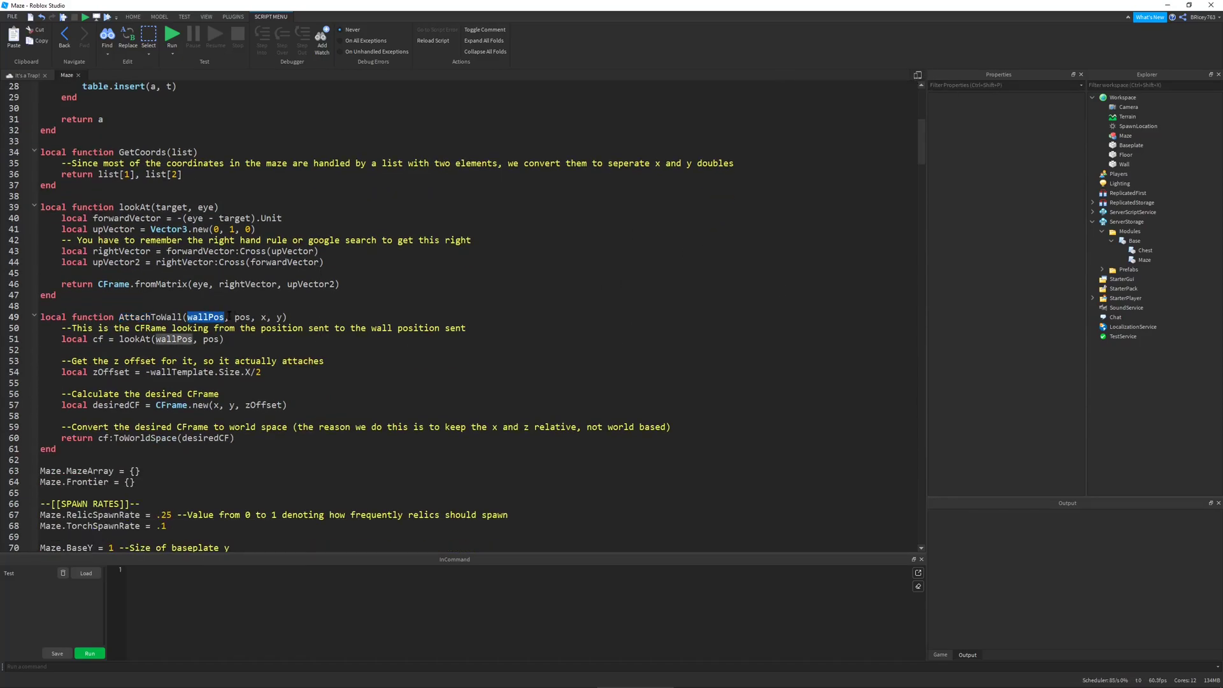
triple_click(239, 317)
double_click(241, 317)
left_click_drag(262, 318, 287, 317)
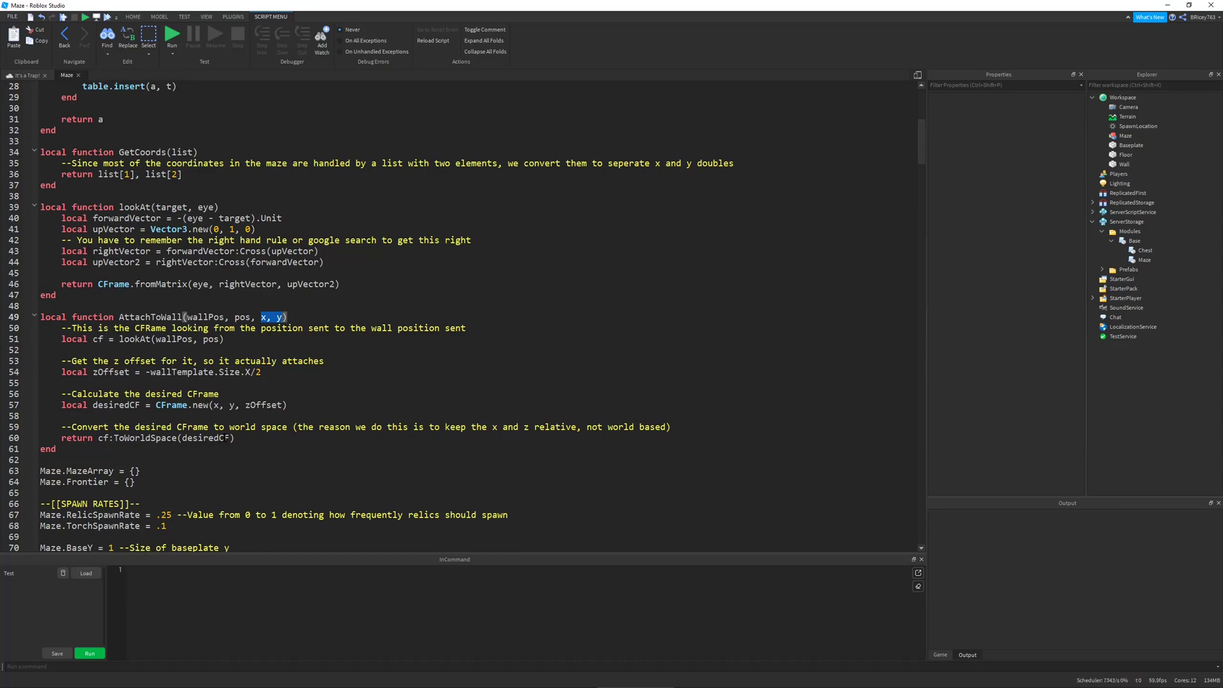
left_click_drag(233, 438, 39, 427)
scroll(312, 343, "down", 3)
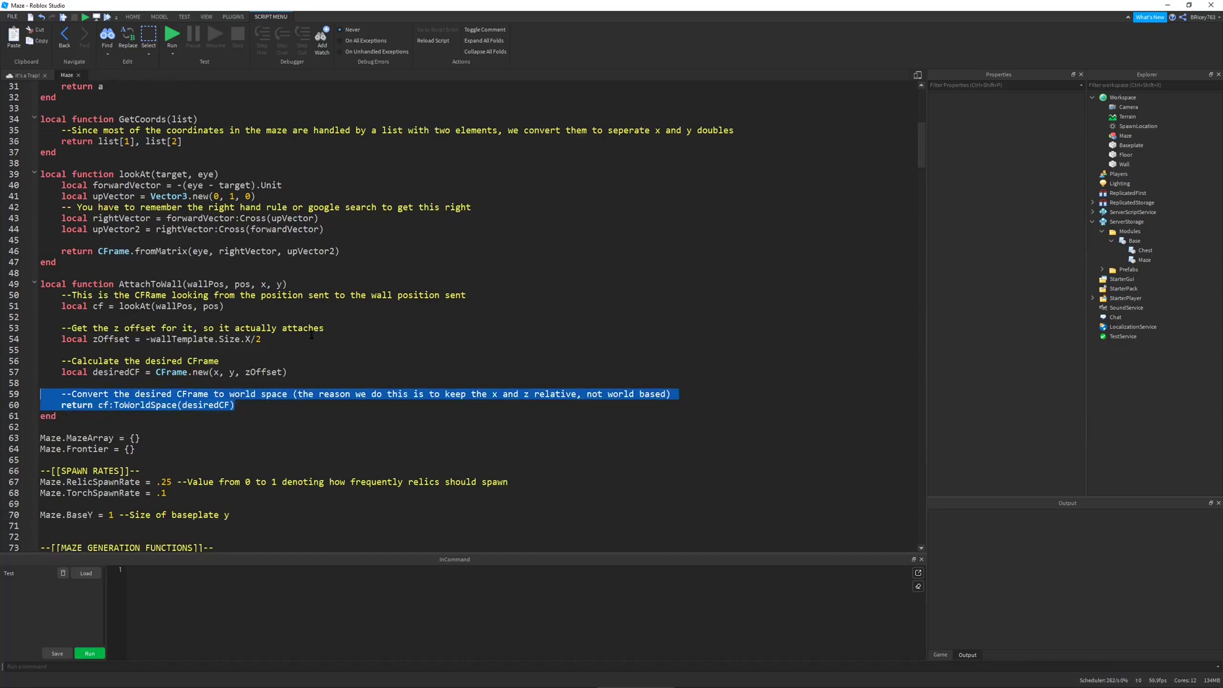
- Expand ServerScriptService in Explorer and open its Script
scroll(312, 342, "down", 14)
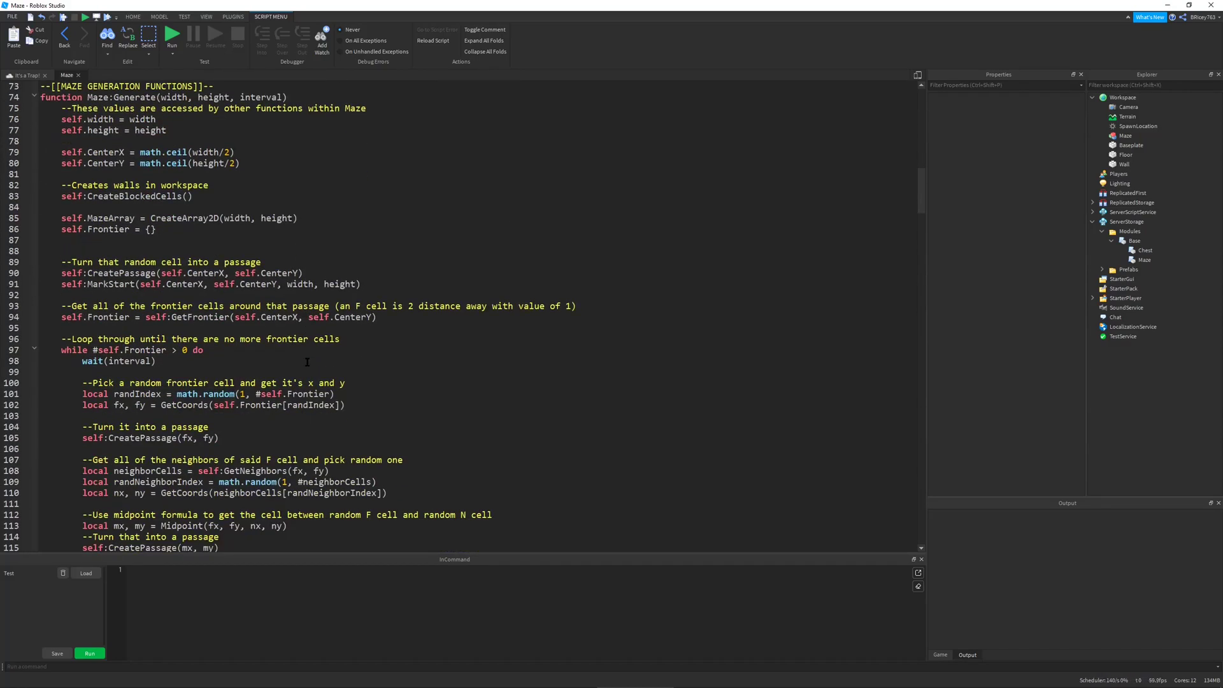
scroll(307, 362, "down", 8)
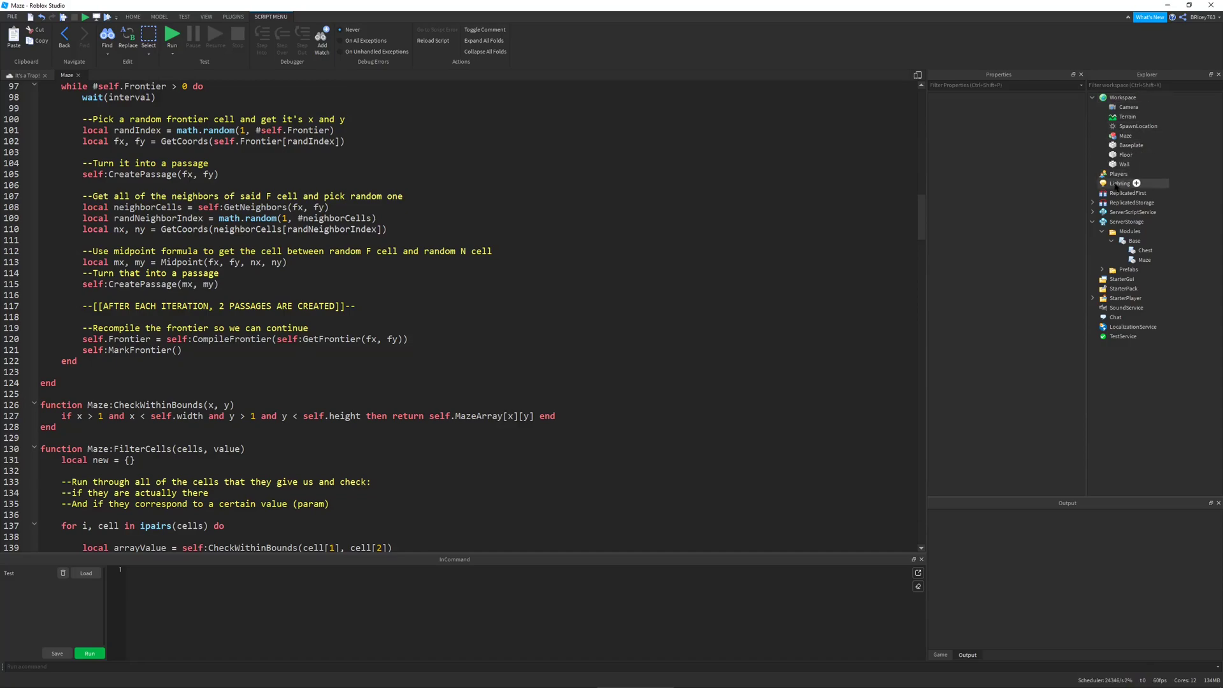
left_click(1092, 213)
double_click(1125, 221)
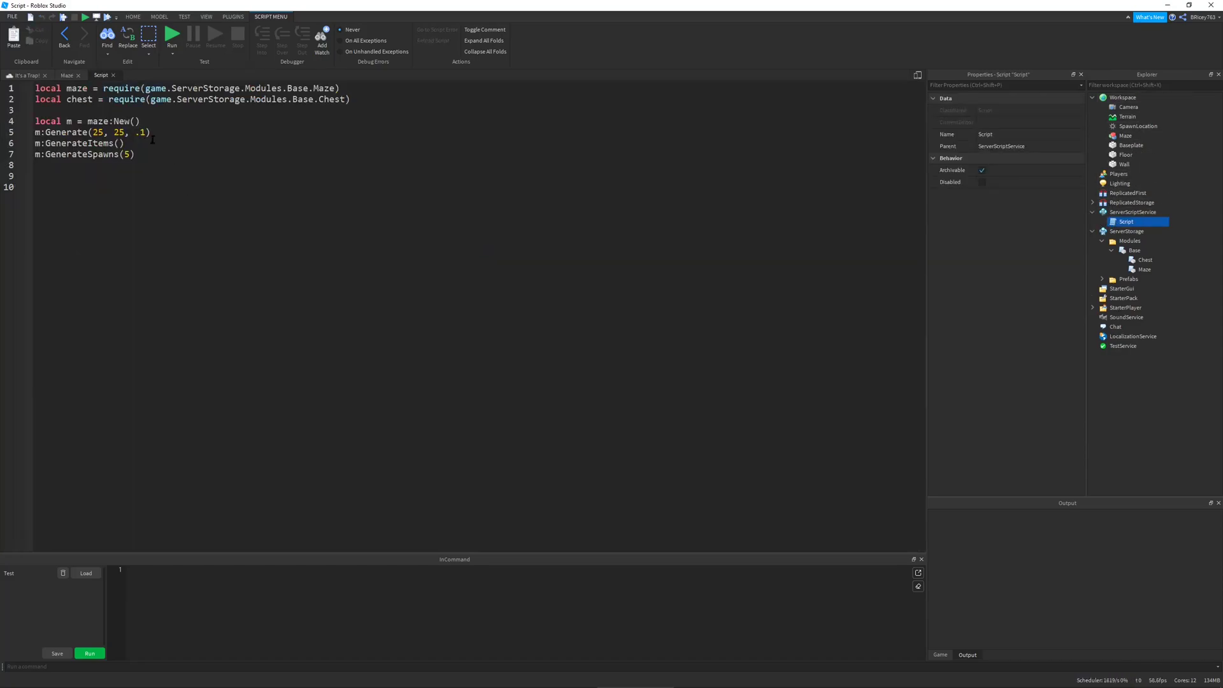
- Highlight the m:Generate(25, 25, .1), m:GenerateItems() and m:GenerateSpawns(5) lines
left_click(143, 121)
left_click_drag(153, 133, 35, 132)
left_click_drag(125, 143, 26, 142)
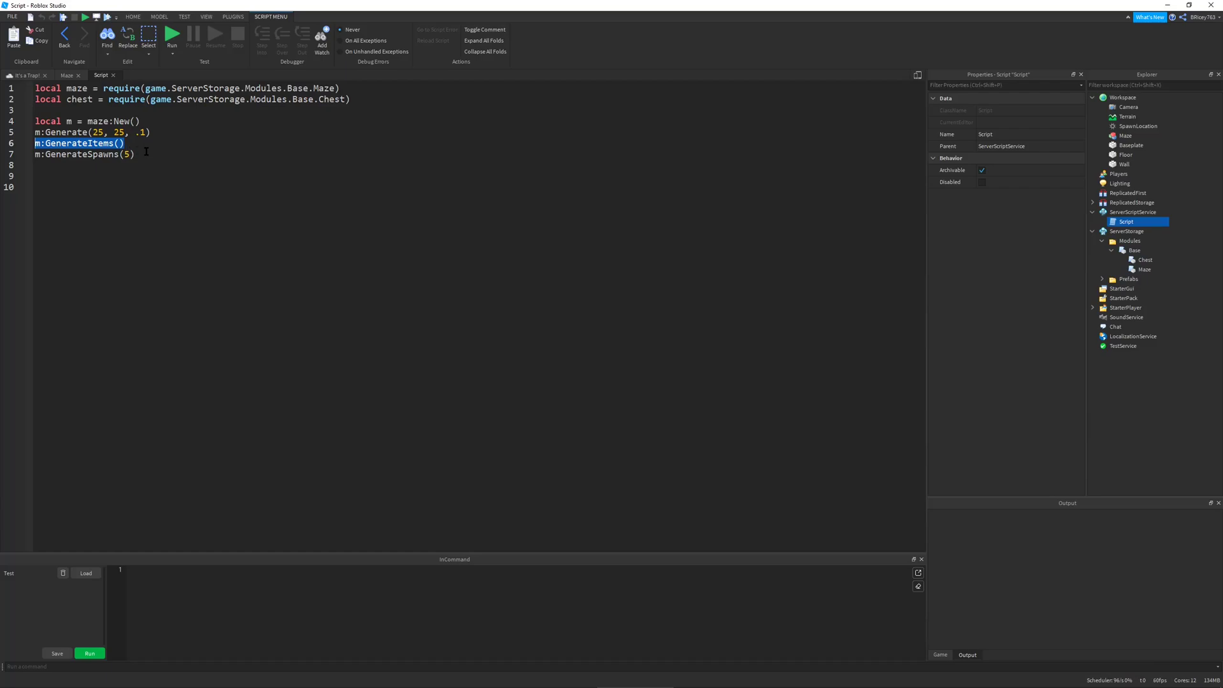
left_click_drag(137, 154, 29, 154)
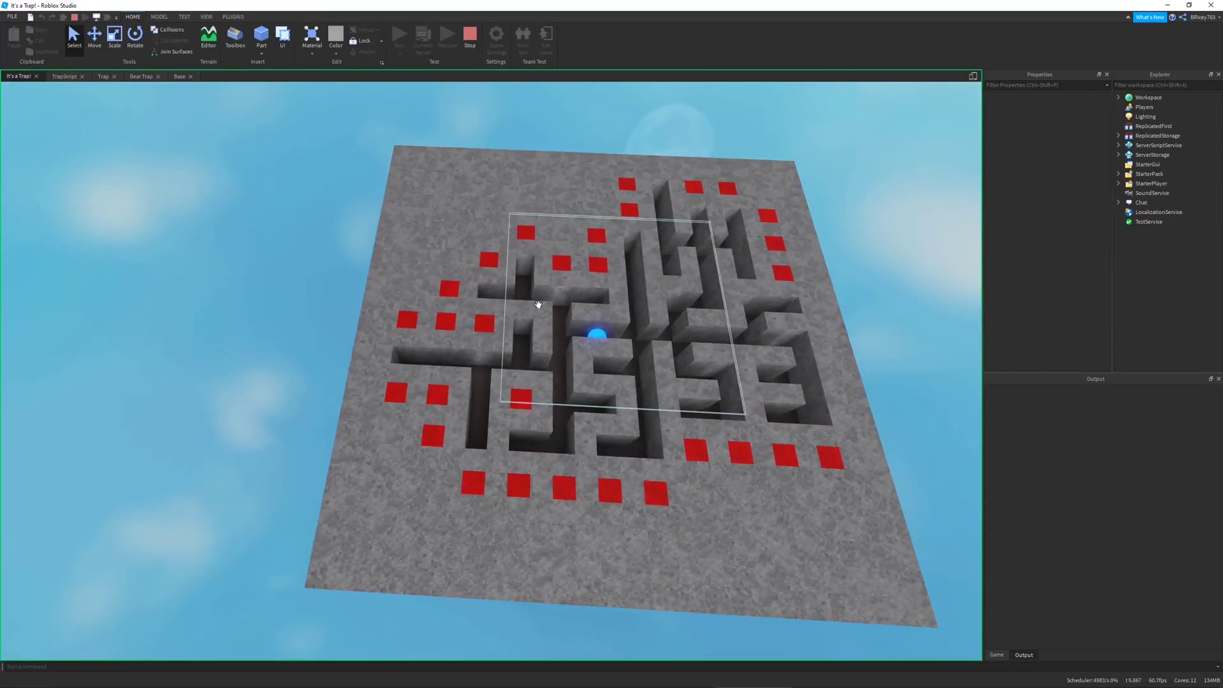
- Zoom the camera in and out over the generated maze in the running game
scroll(605, 478, "up", 5)
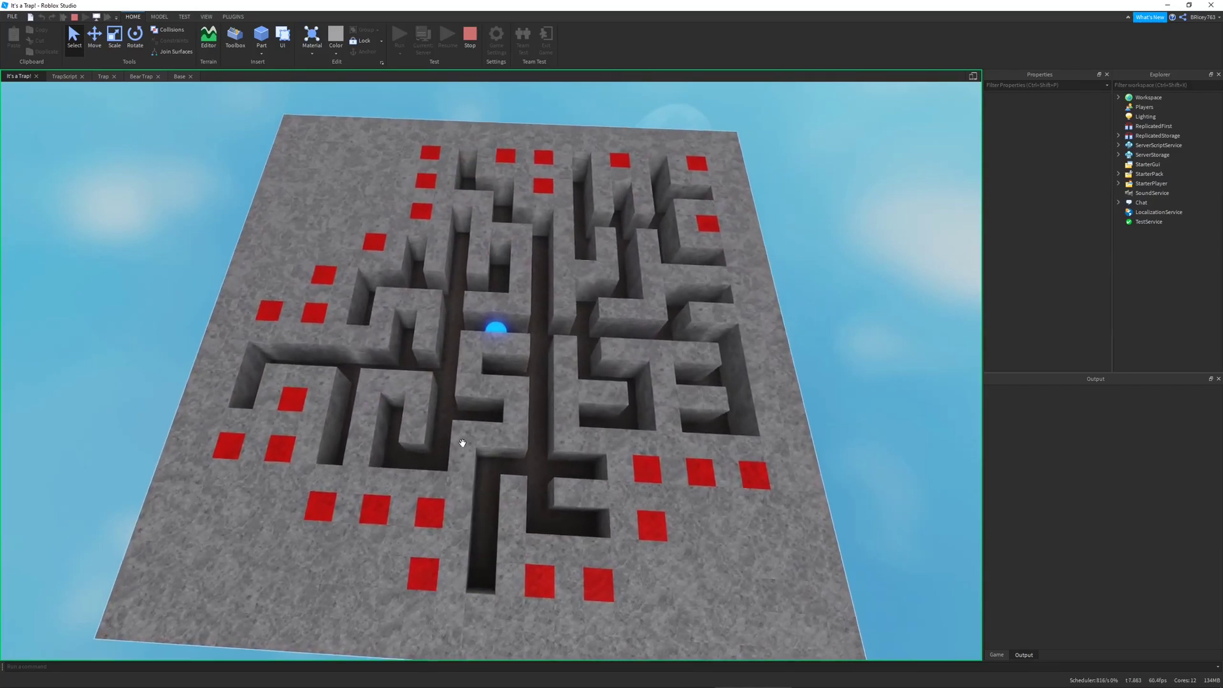
scroll(644, 519, "down", 5)
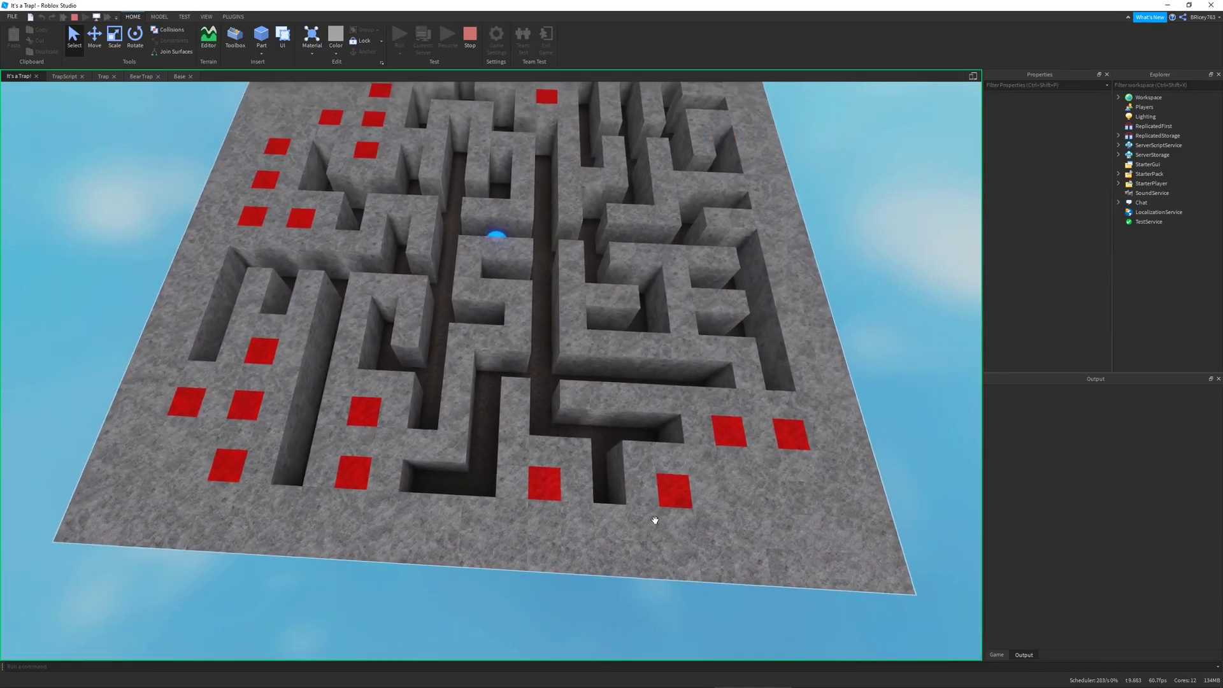